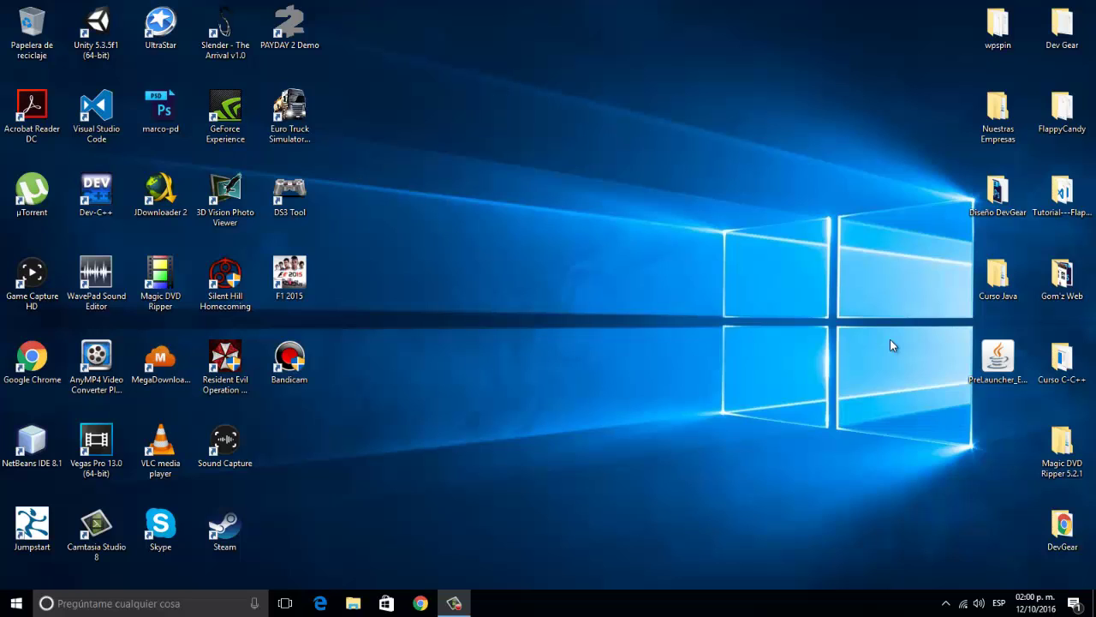
Switch to Google Chrome, search Google for "sublime text" and open the official sublimetext.com site
left_click(421, 602)
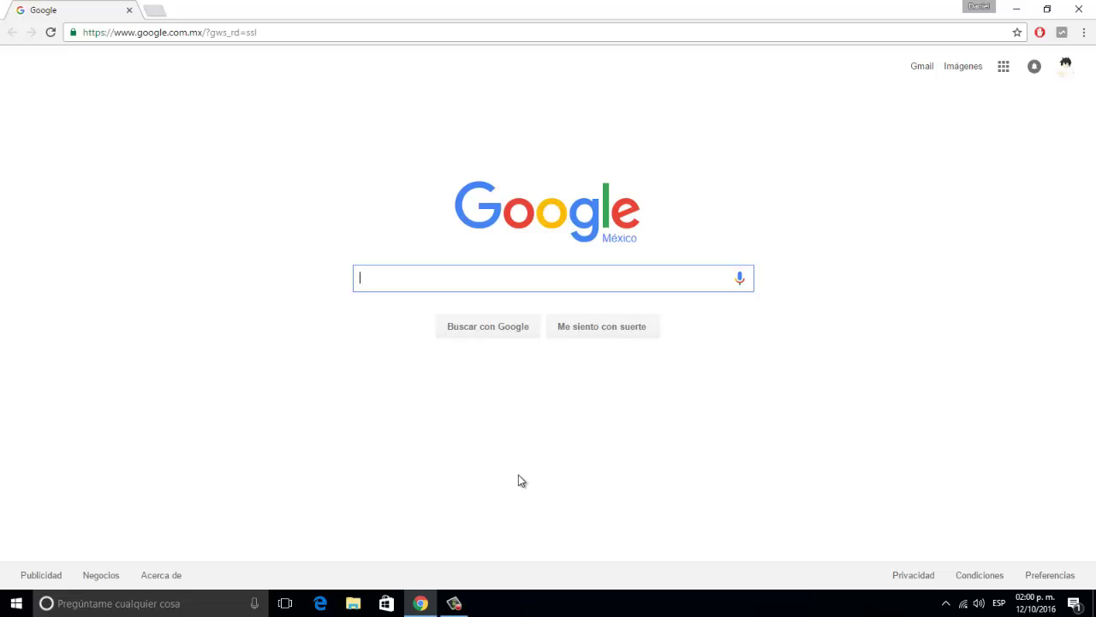
type("sublime")
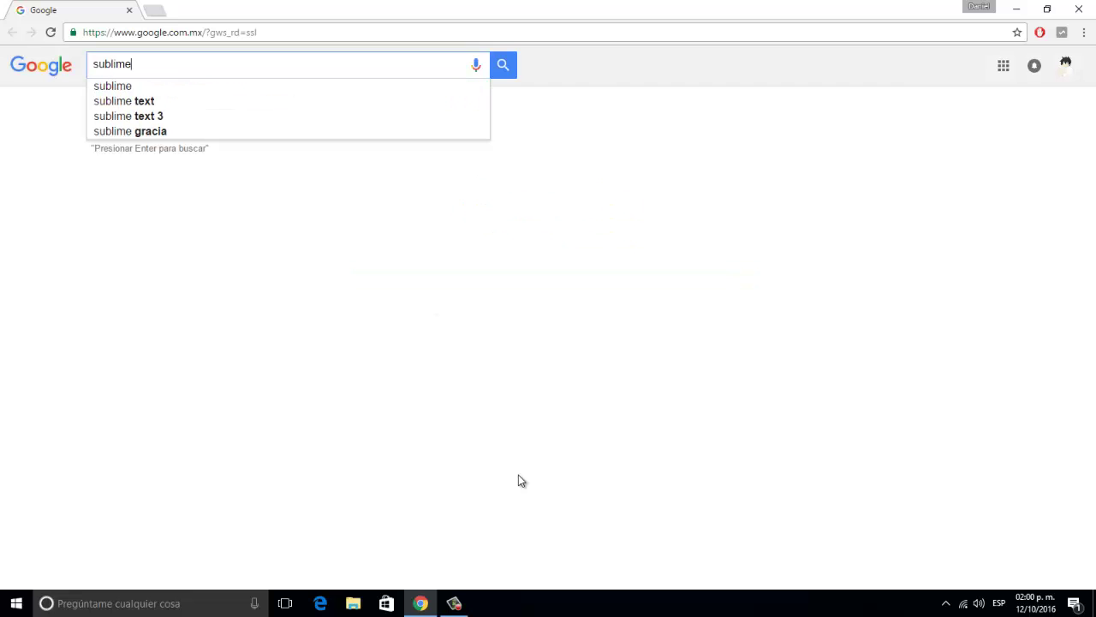
key("Down")
key("Down")
key("Return")
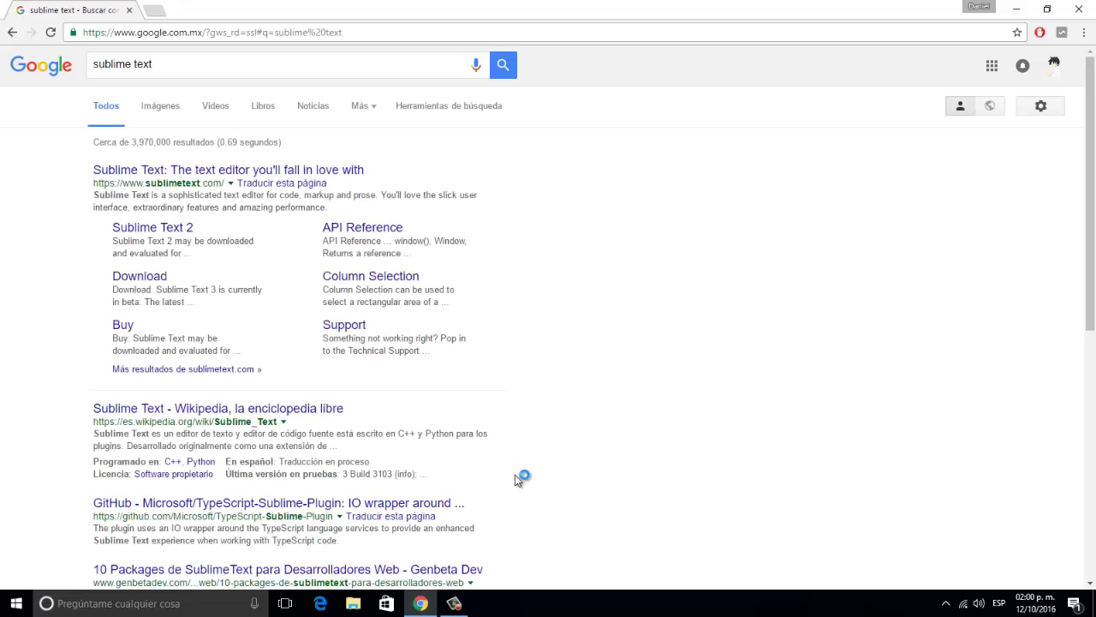
left_click(185, 175)
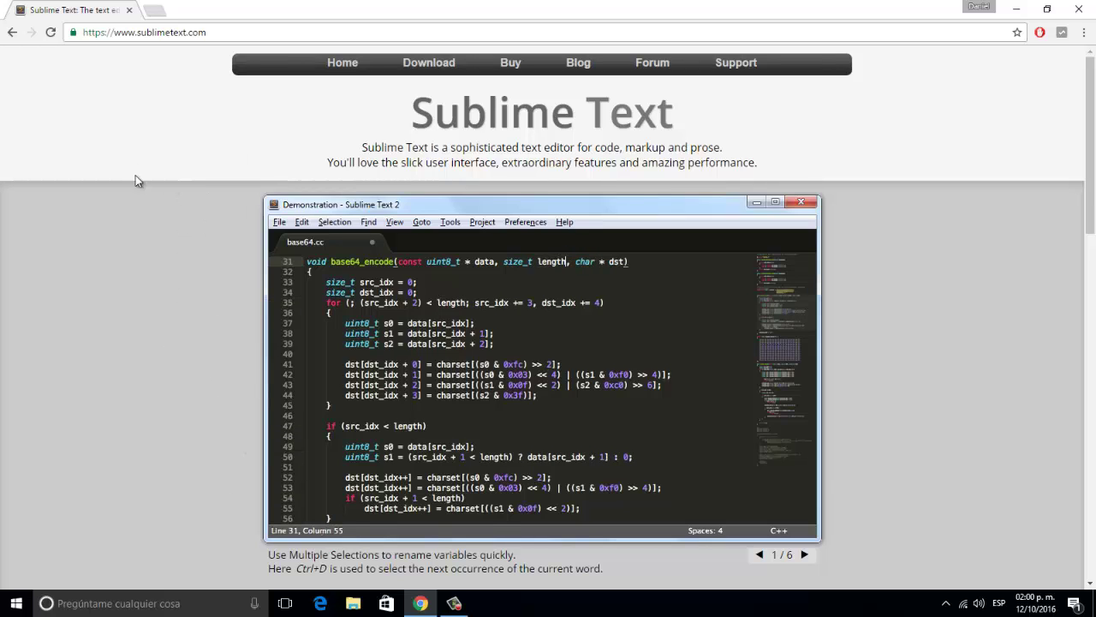
Download the 64-bit Windows installer of Sublime Text 3, Build 3126, and keep the flagged file
scroll(136, 180, "down", 6)
scroll(132, 238, "up", 1)
mouse_move(462, 222)
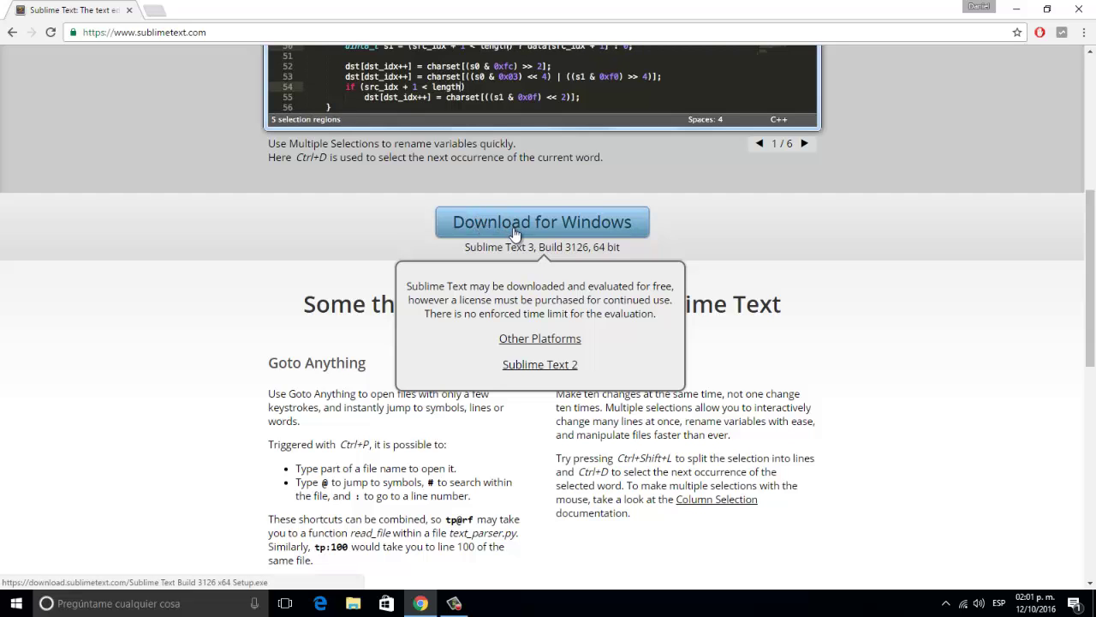
left_click(593, 226)
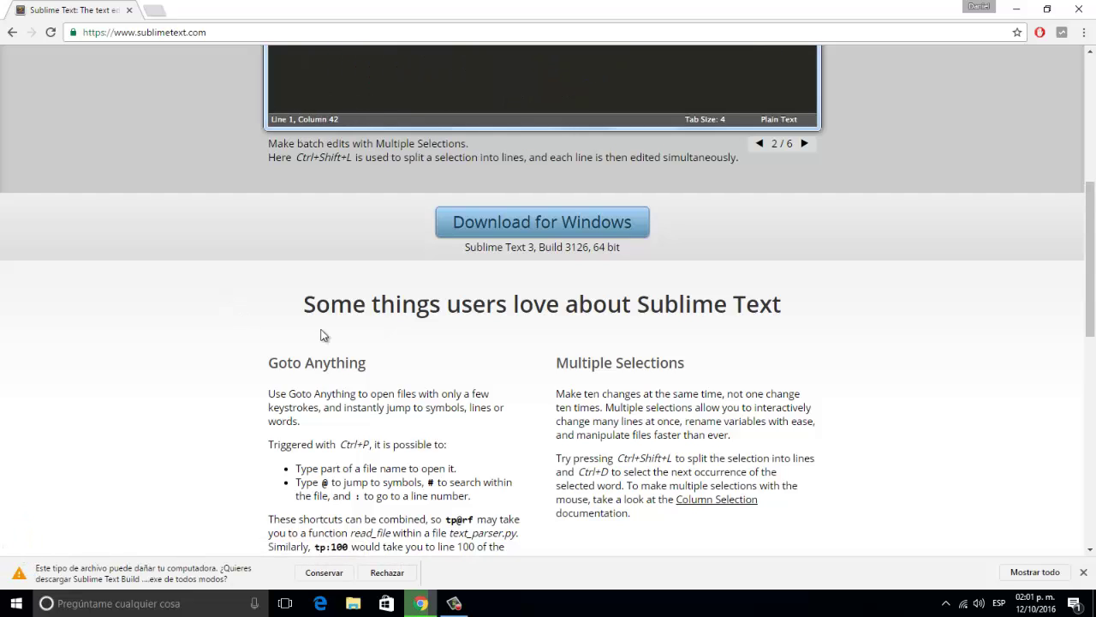
left_click(323, 572)
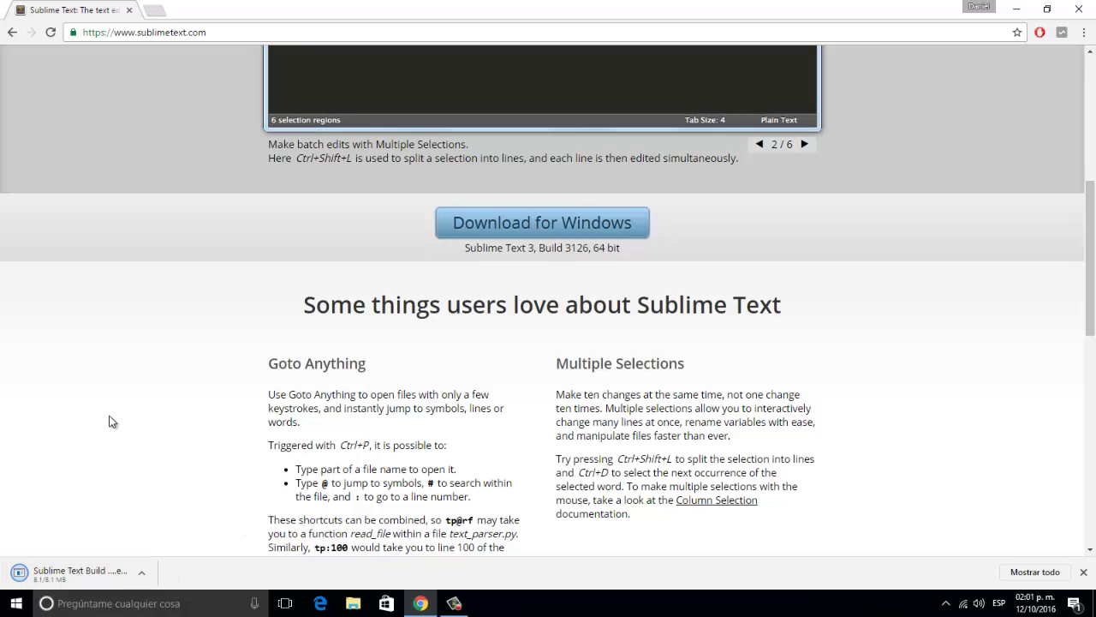
Search Google for "atom", open atom.io and download its Windows installer, keeping the flagged file
scroll(108, 424, "up", 5)
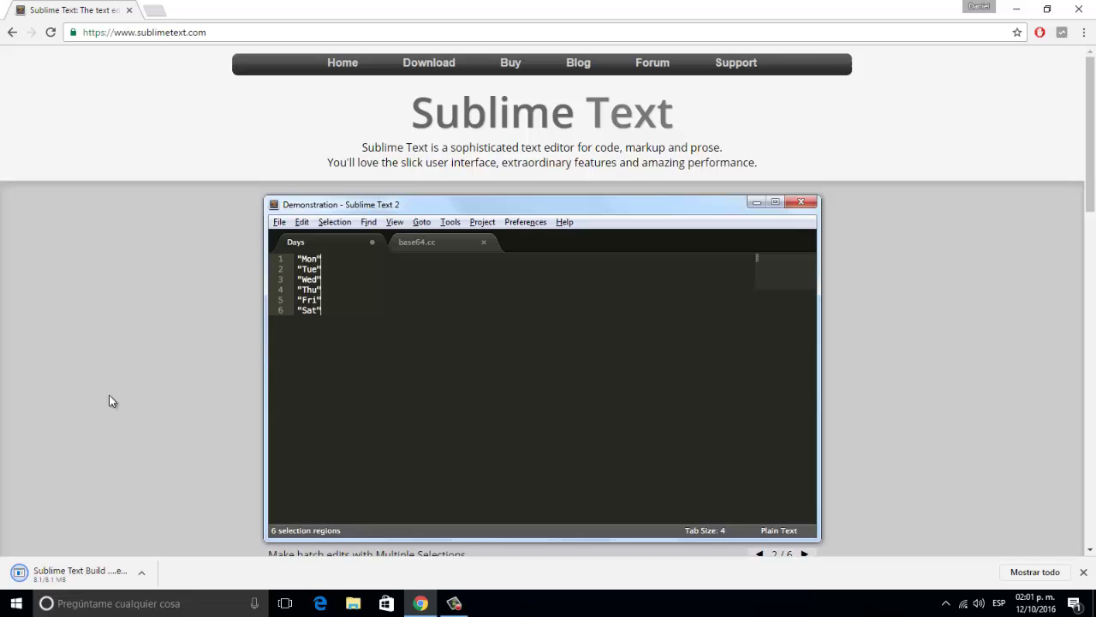
left_click(12, 31)
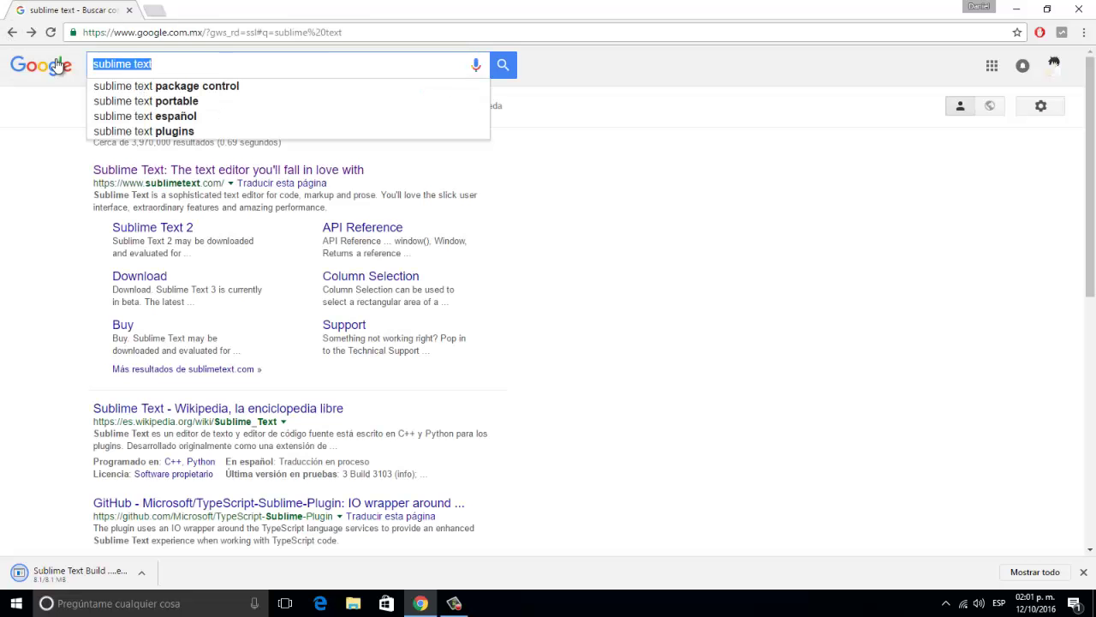
key("alt+Left")
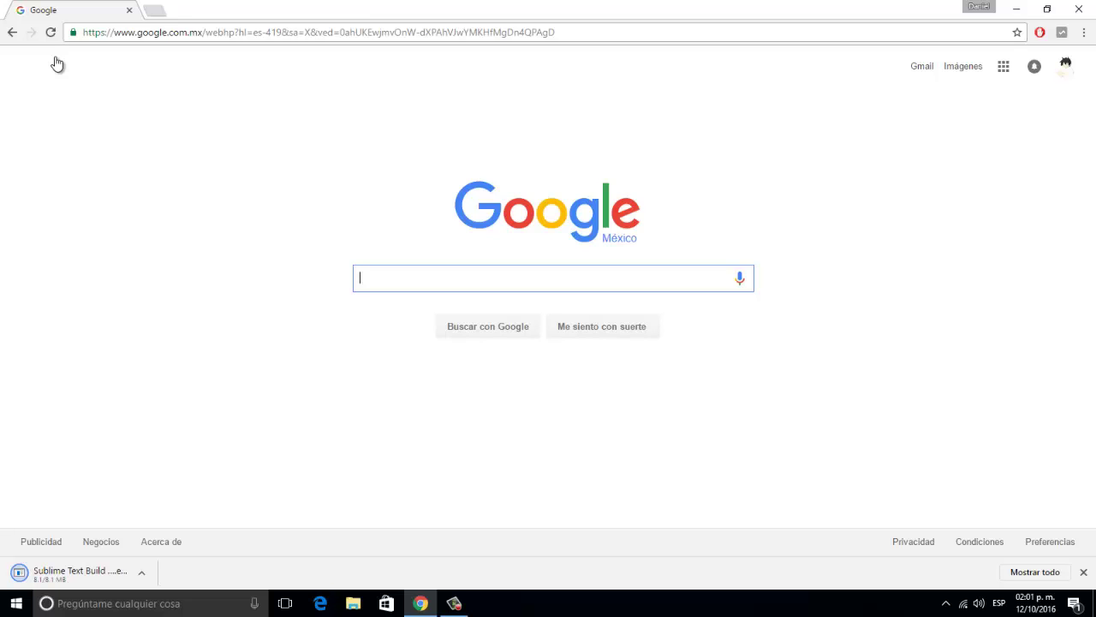
type("Atom")
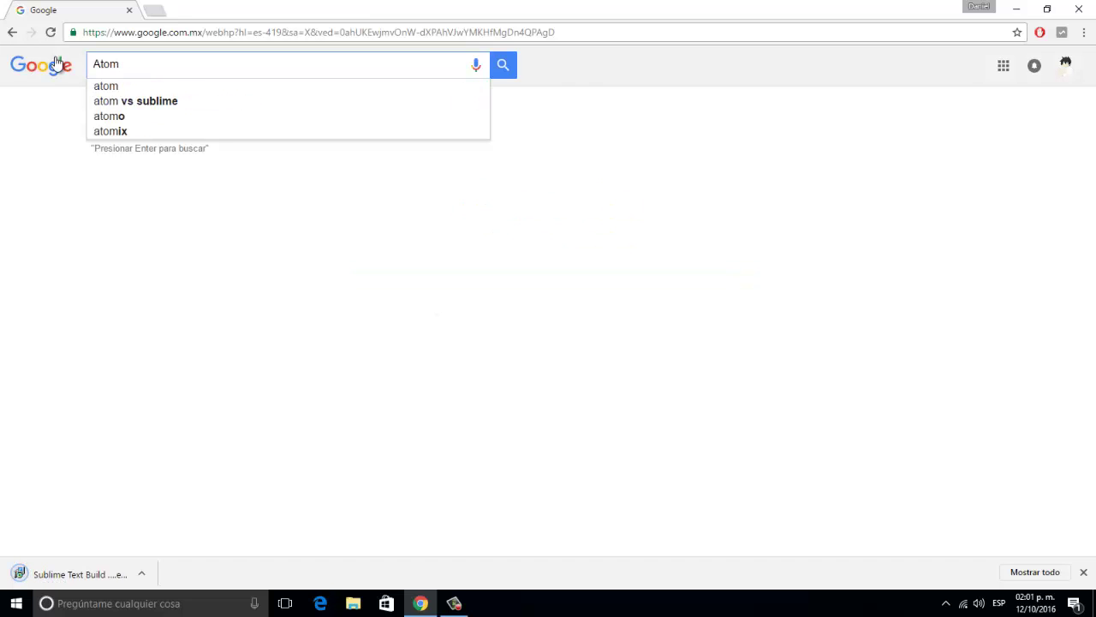
left_click(108, 86)
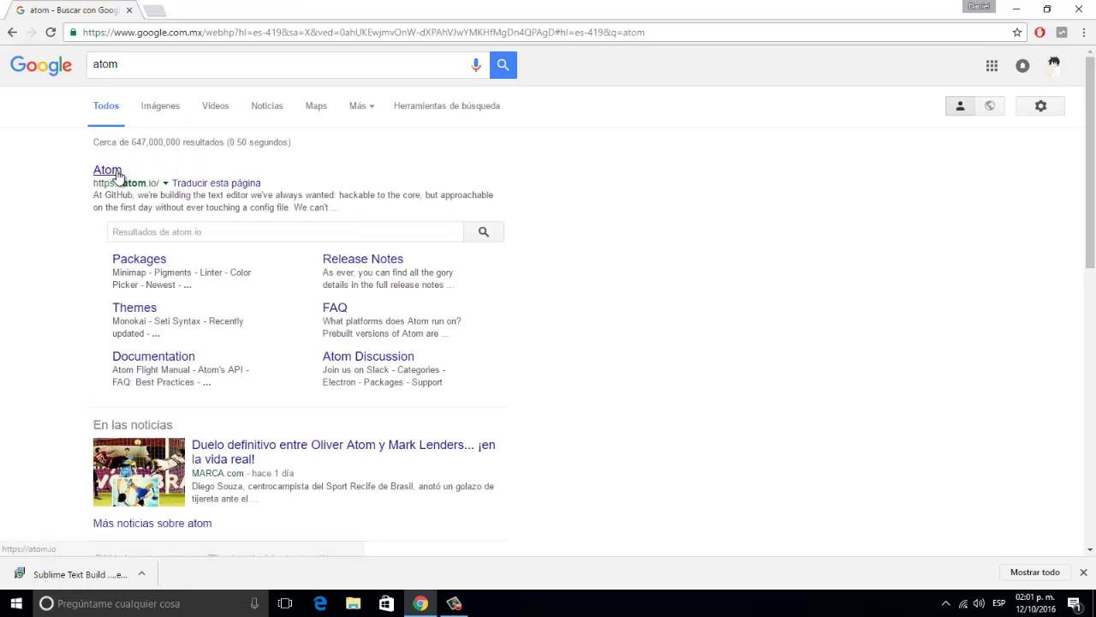
left_click(110, 174)
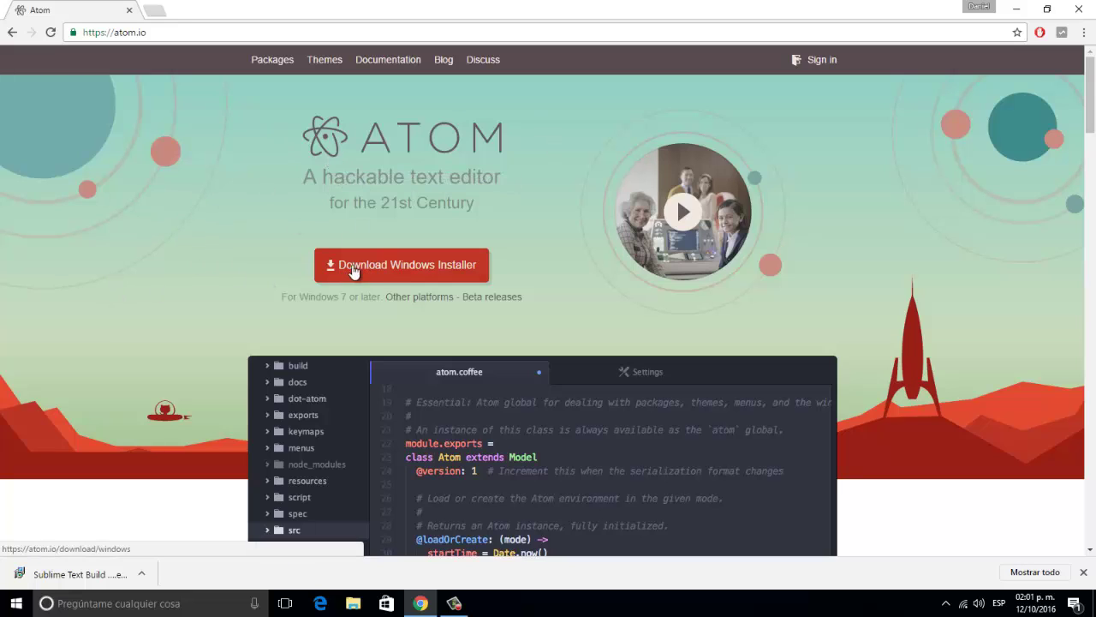
left_click(418, 274)
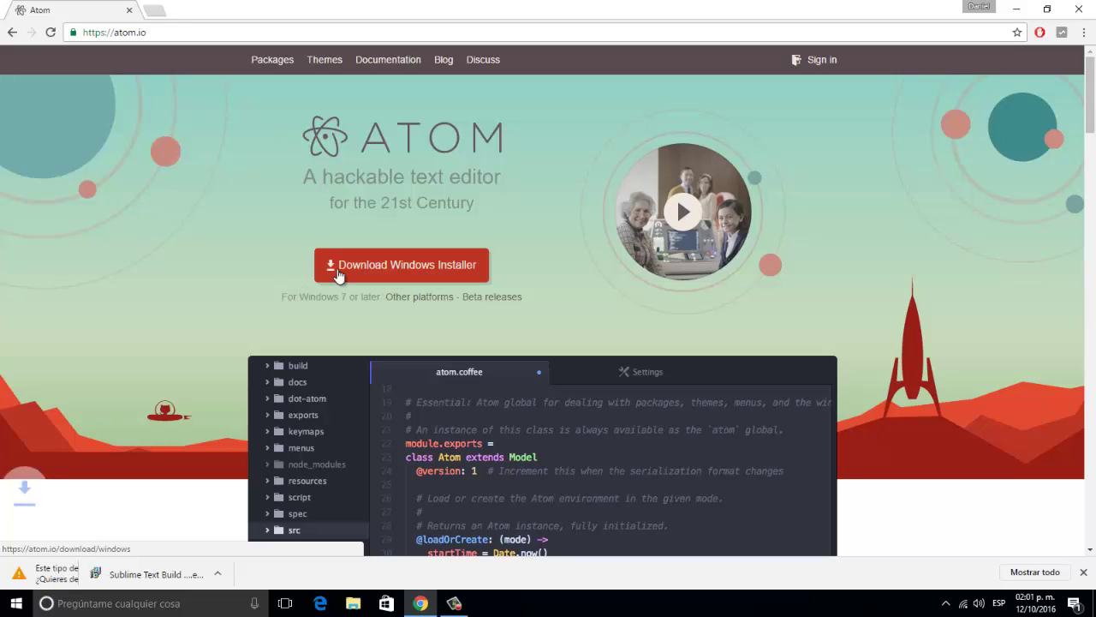
left_click(279, 577)
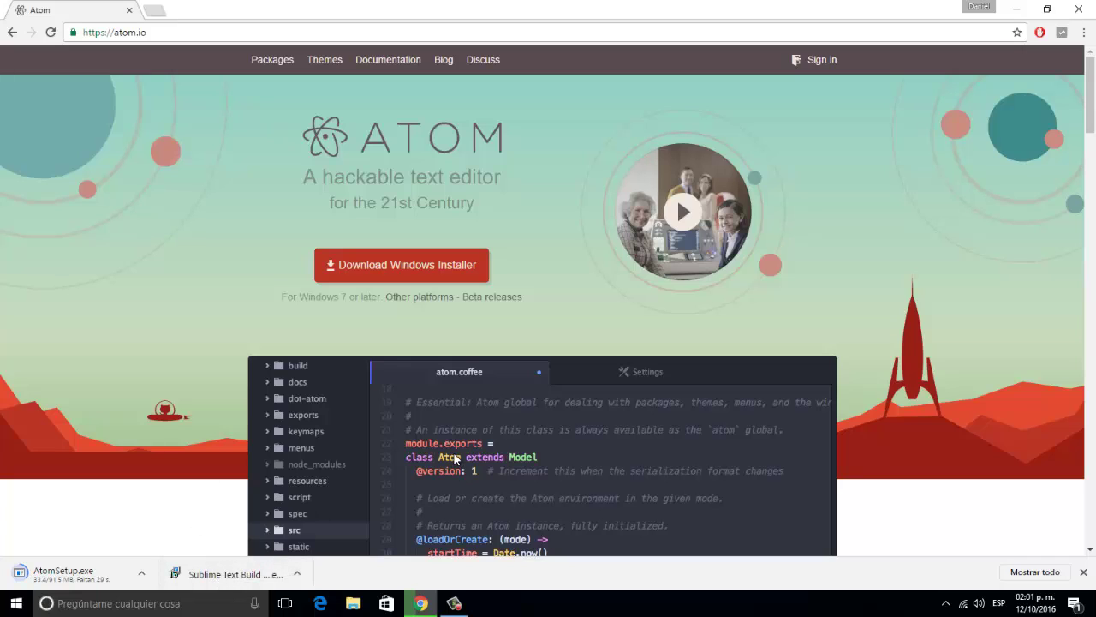
Run Sublime Text Build 3126 x64 Setup from the Downloads folder in File Explorer and minimize the open windows
key("super+e")
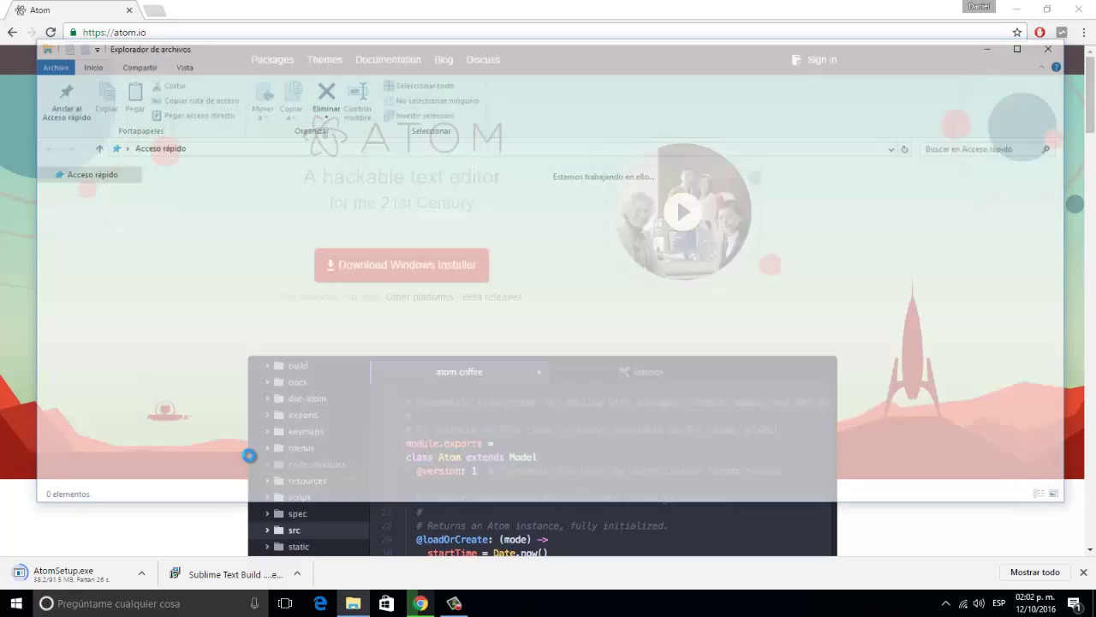
left_click(81, 211)
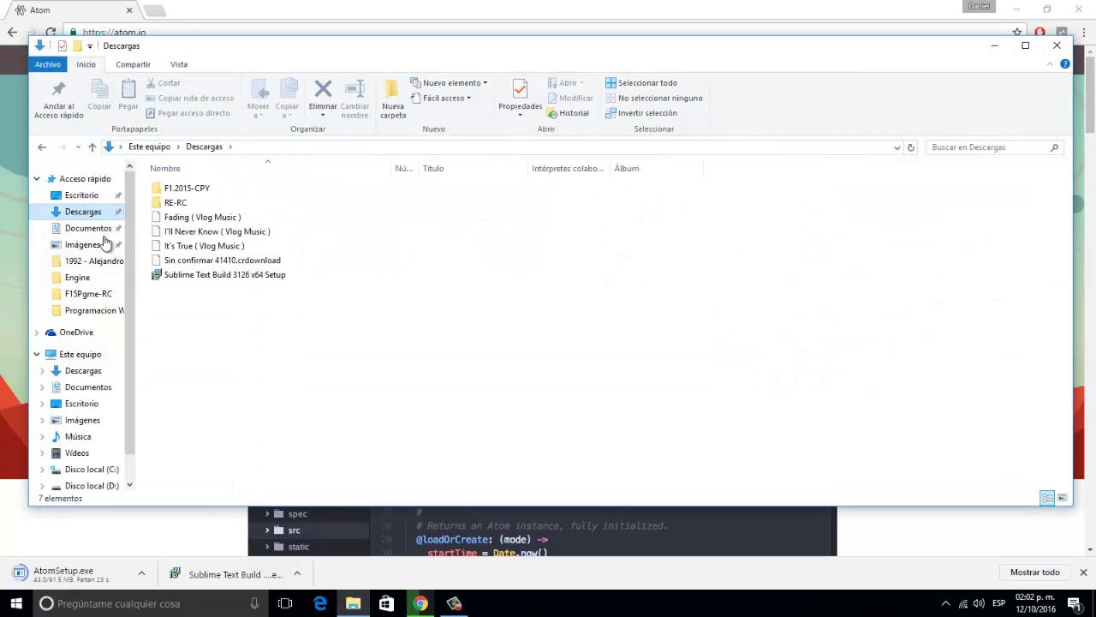
double_click(240, 275)
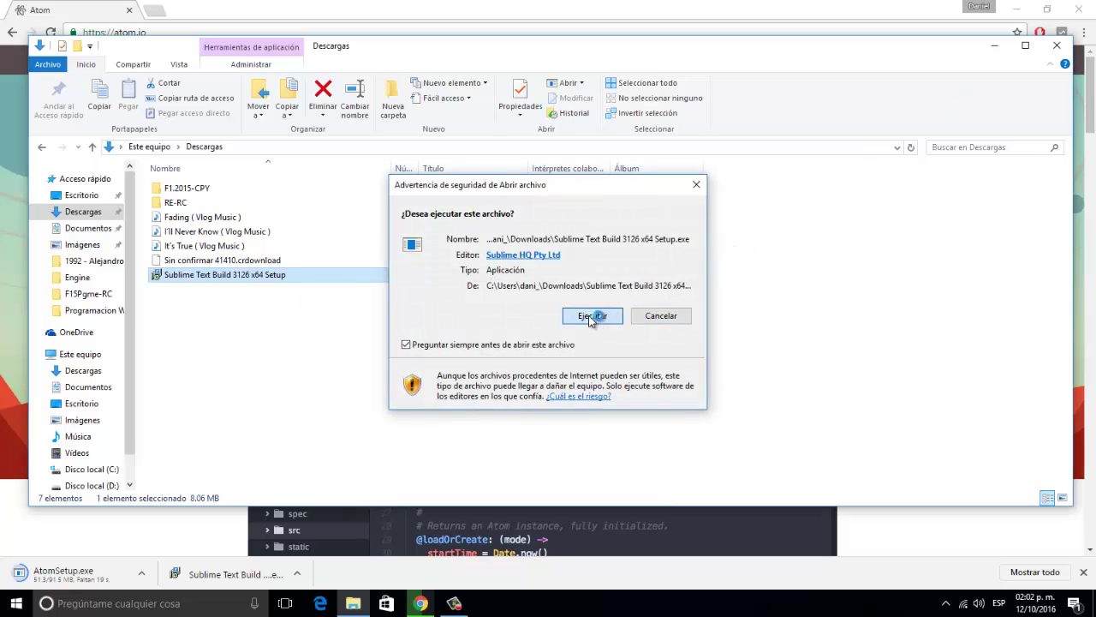
left_click(591, 315)
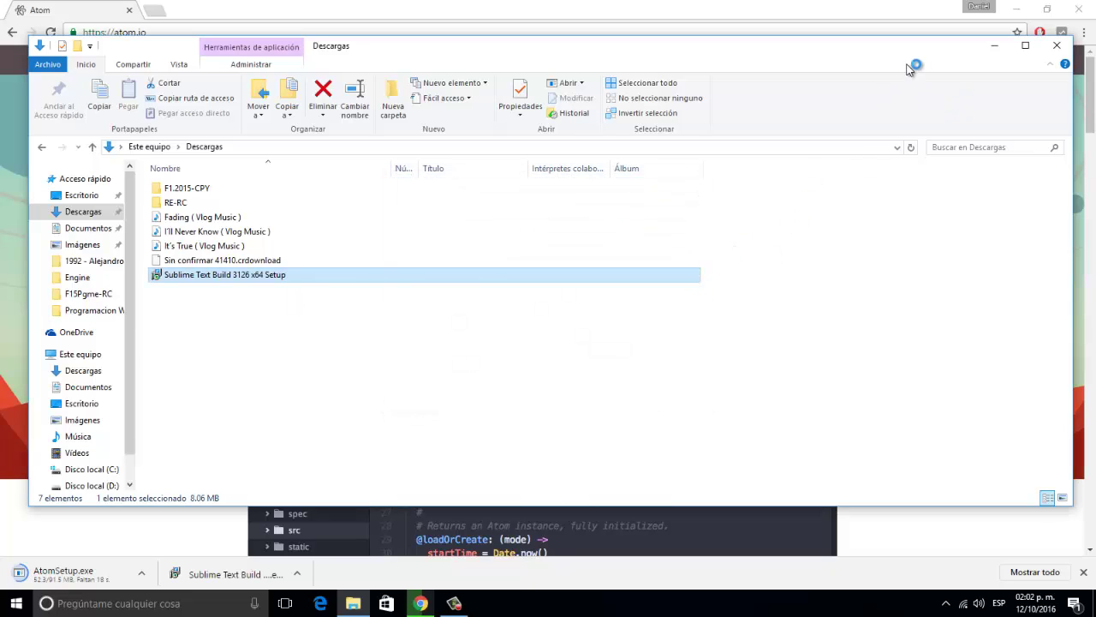
left_click(1001, 47)
left_click(1016, 9)
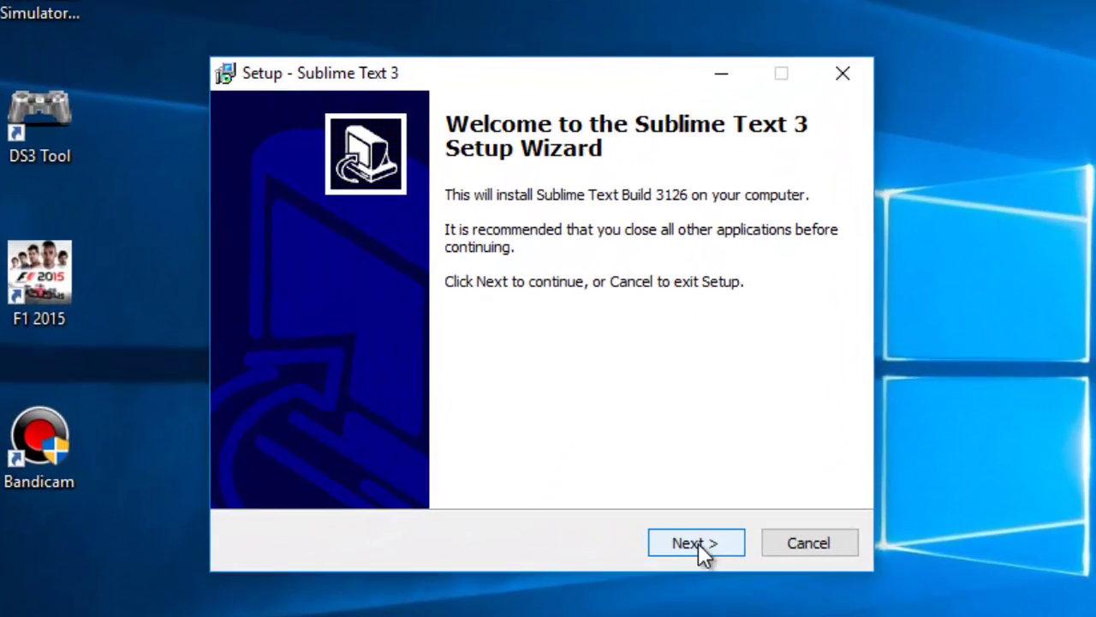
Install Sublime Text 3 in C:\Program Files\Sublime Text 3 without adding it to the explorer context menu, and finish the setup
left_click(698, 543)
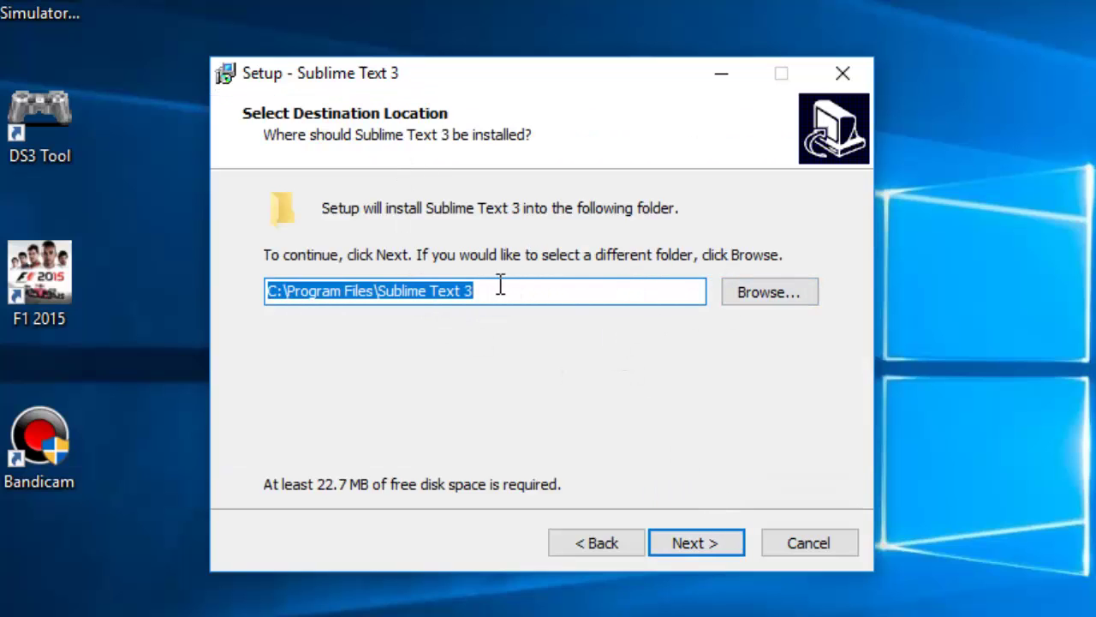
left_click(447, 292)
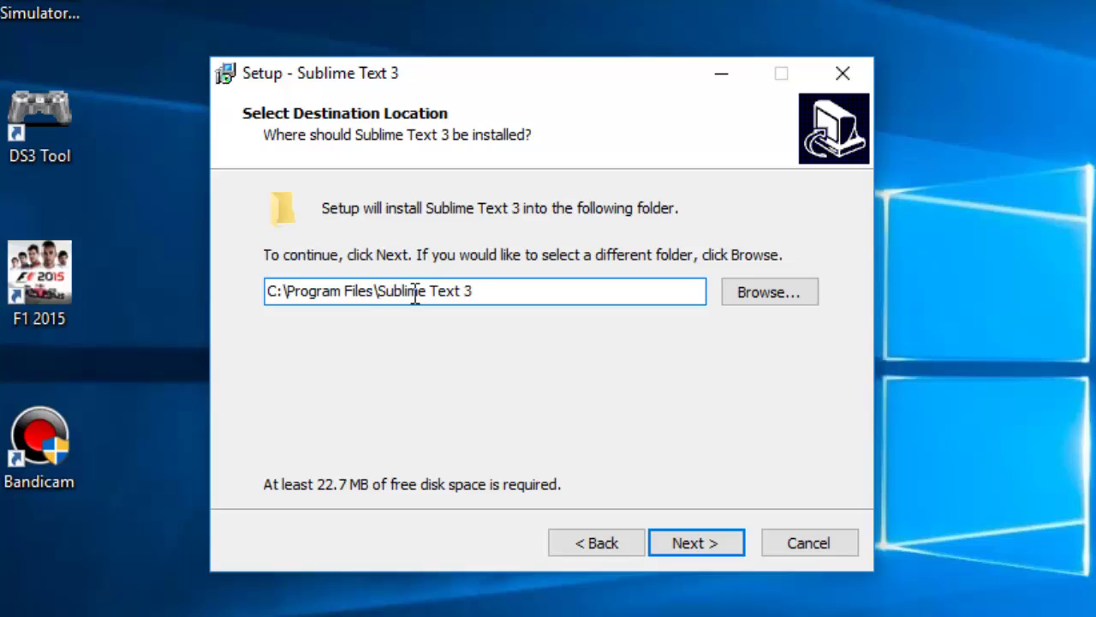
left_click(681, 545)
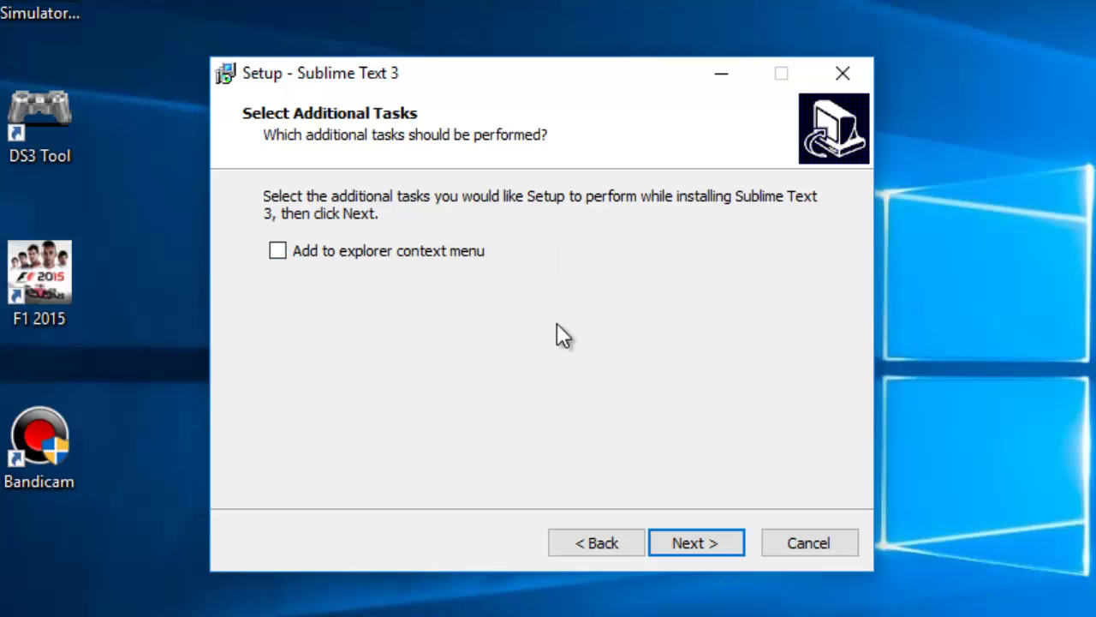
left_click(709, 544)
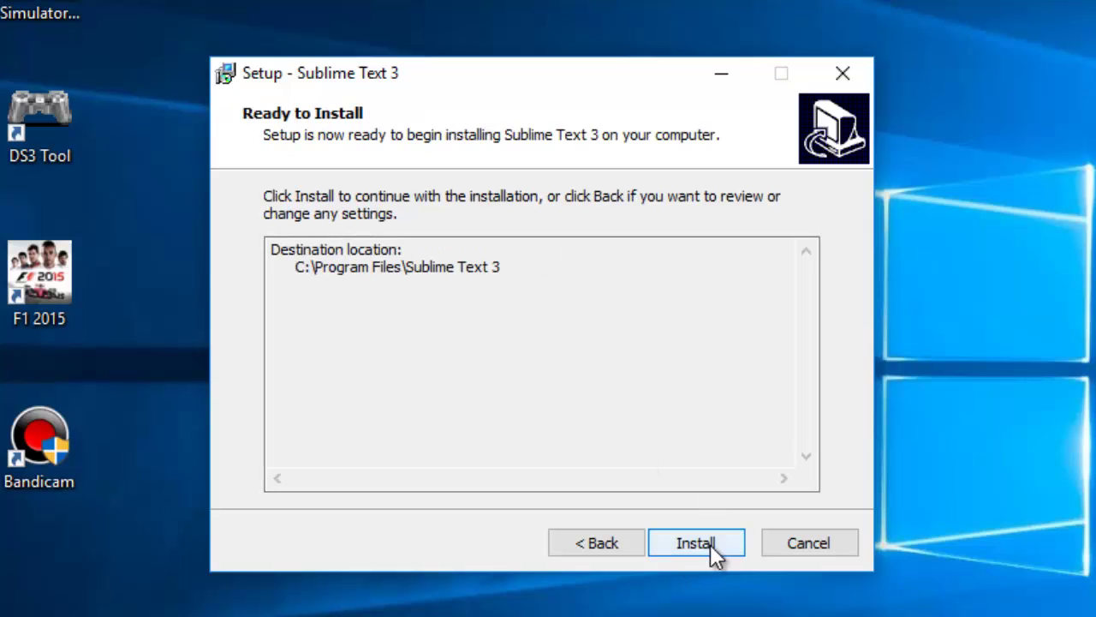
left_click(709, 544)
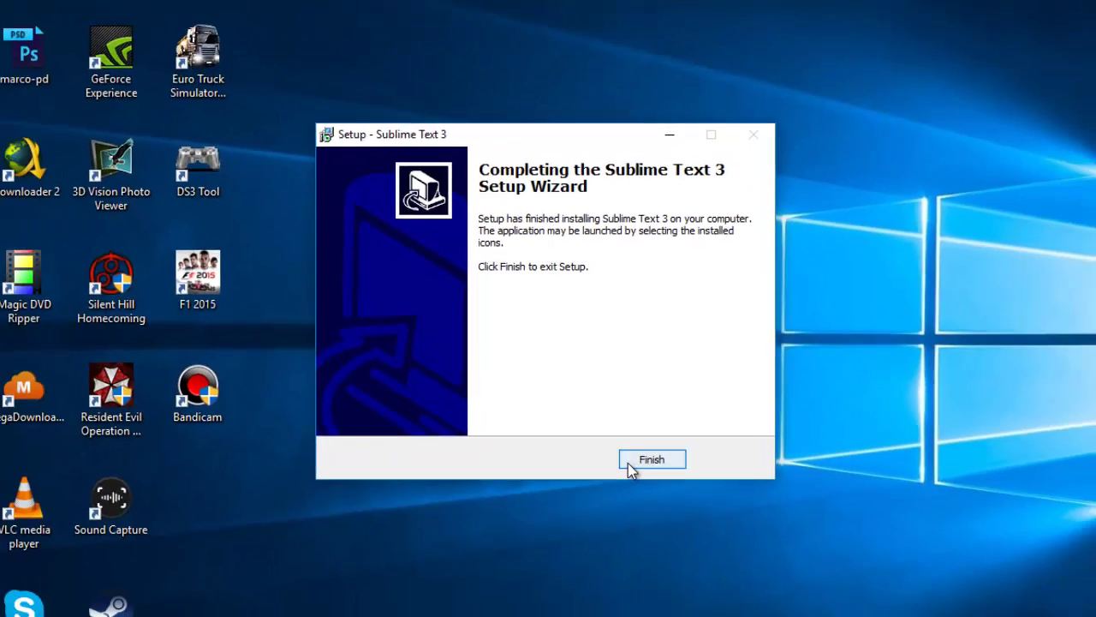
left_click(690, 545)
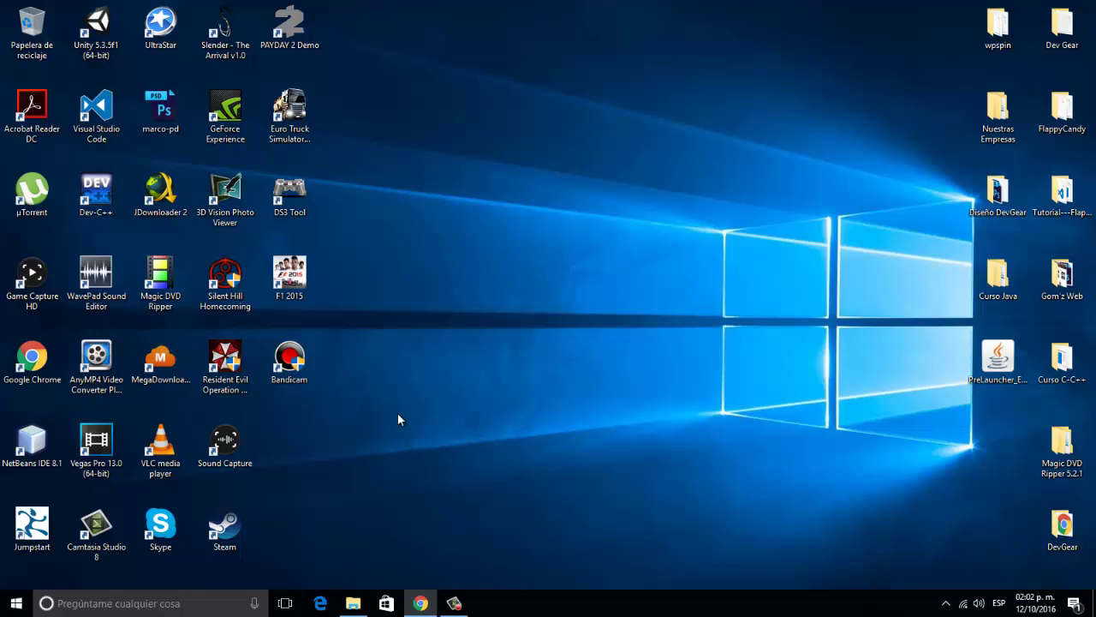
Find the Sublime Text 3 entry under S in the alphabetical list of installed programs
left_click(12, 610)
scroll(353, 428, "down", 4)
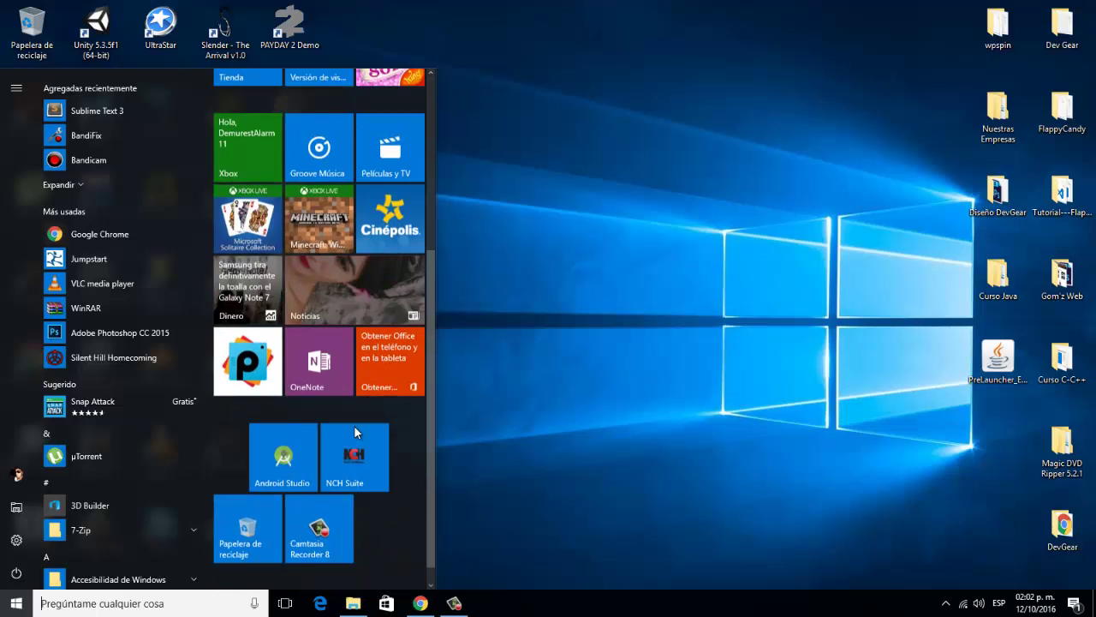
scroll(192, 474, "down", 20)
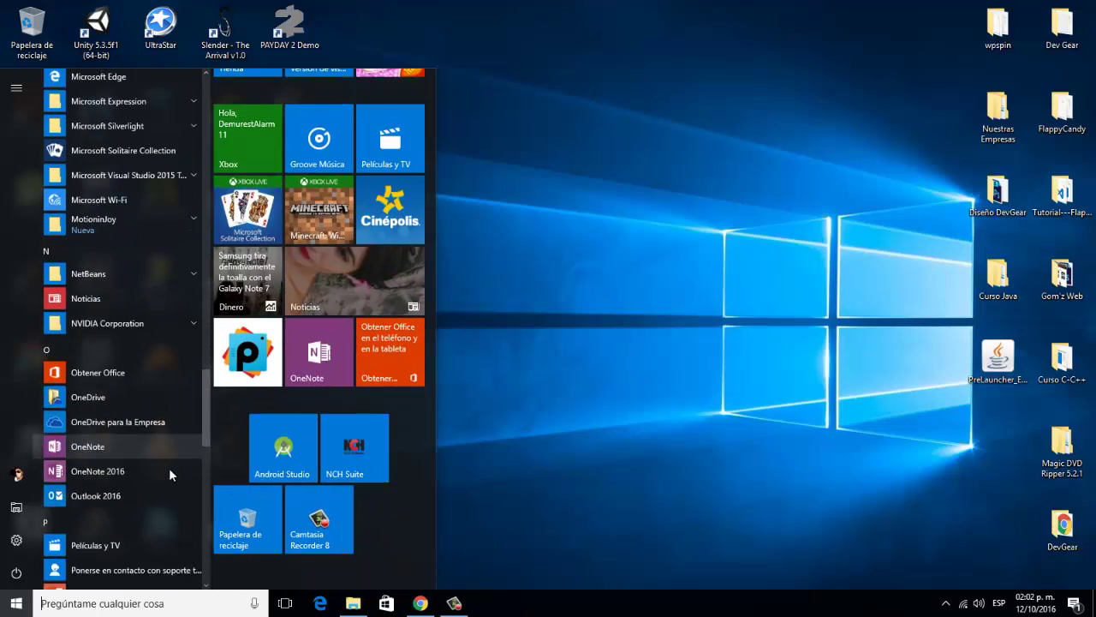
scroll(167, 467, "down", 4)
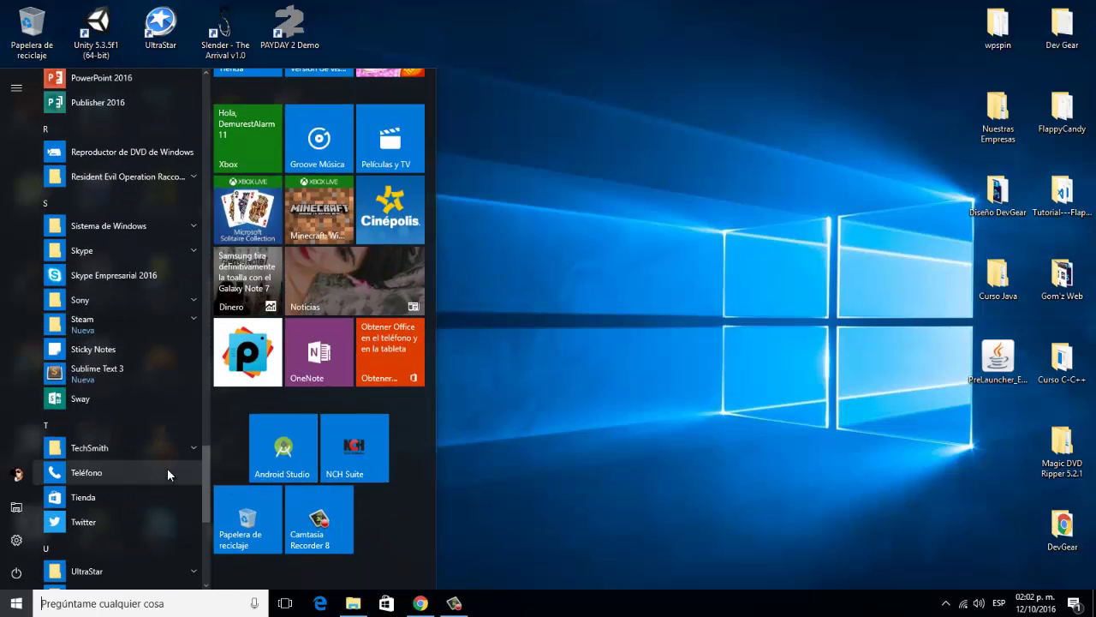
right_click(116, 378)
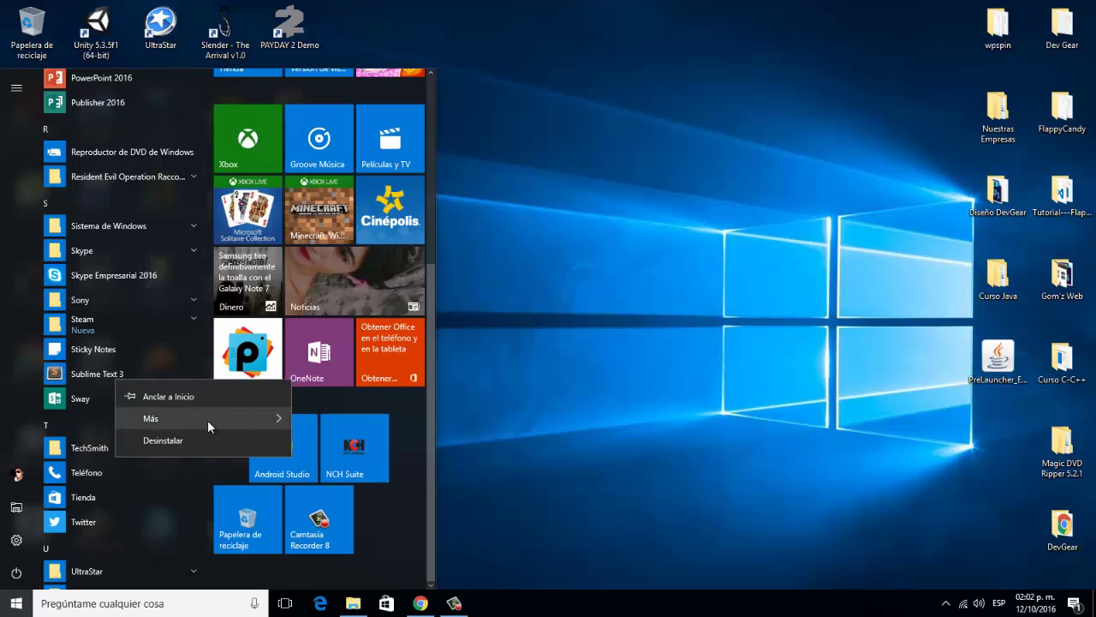
mouse_move(208, 418)
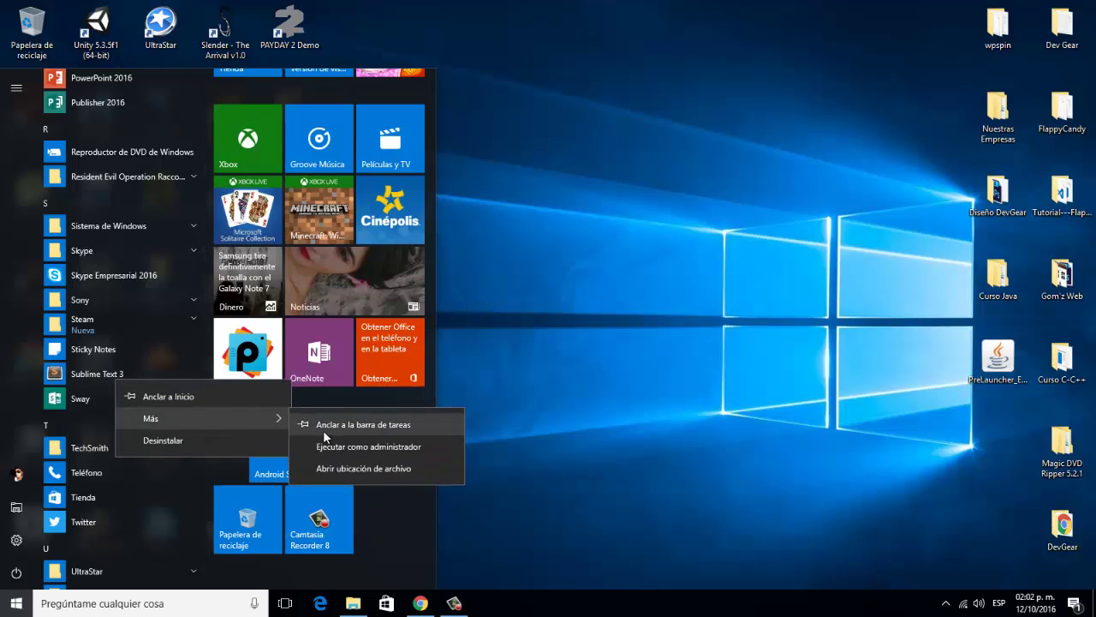
left_click(185, 378)
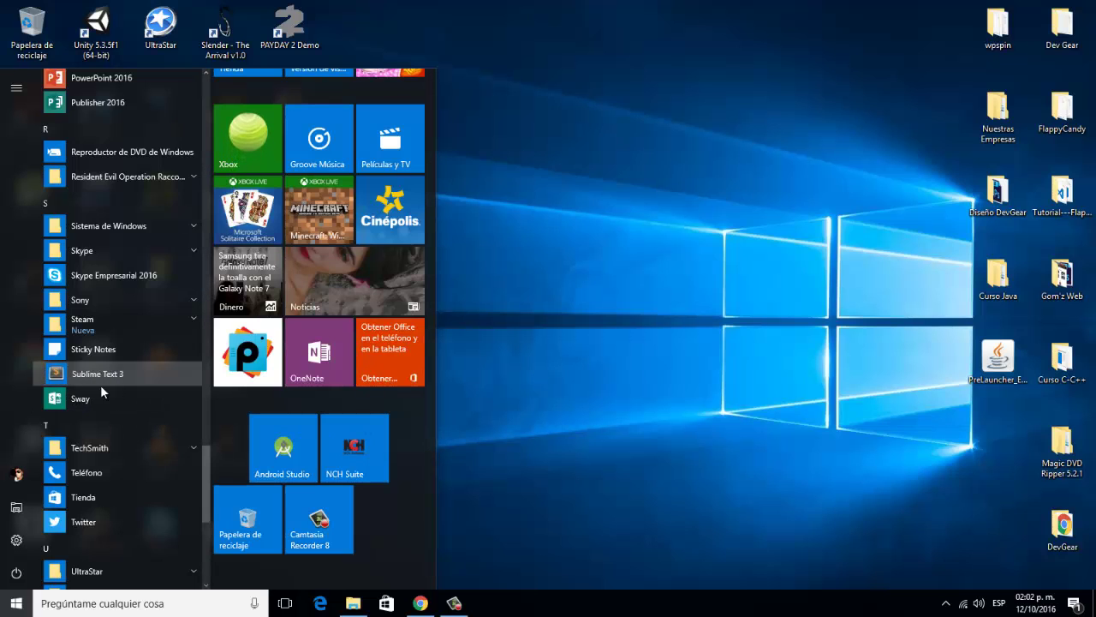
Create a desktop shortcut for Sublime Text 3 from its program entry and place it below the Bandicam icon
left_click_drag(100, 384, 519, 334)
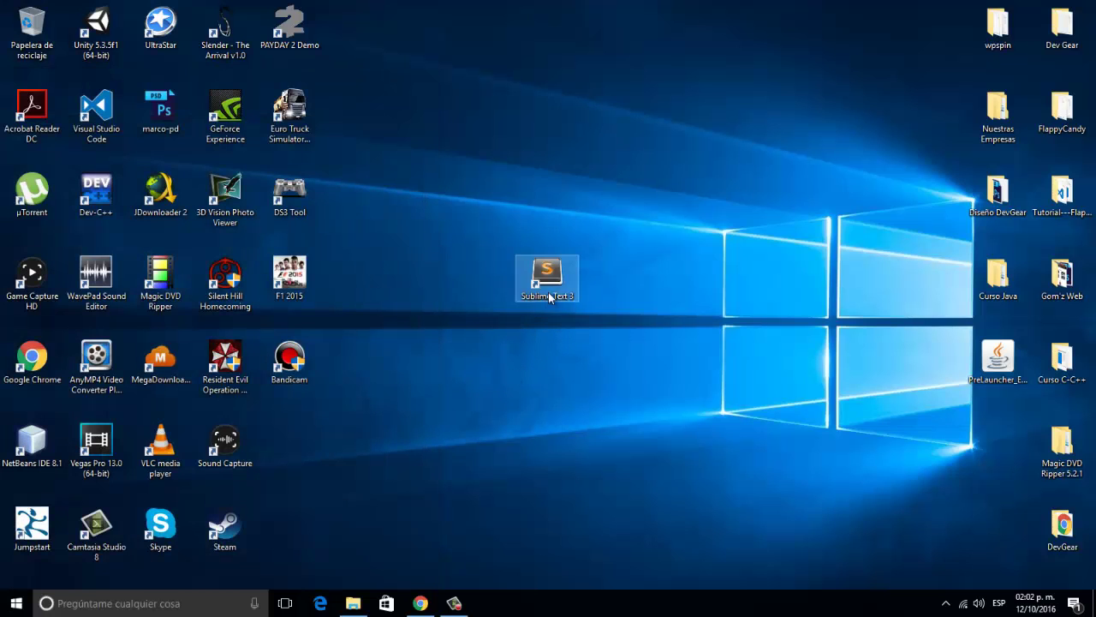
left_click_drag(549, 296, 312, 454)
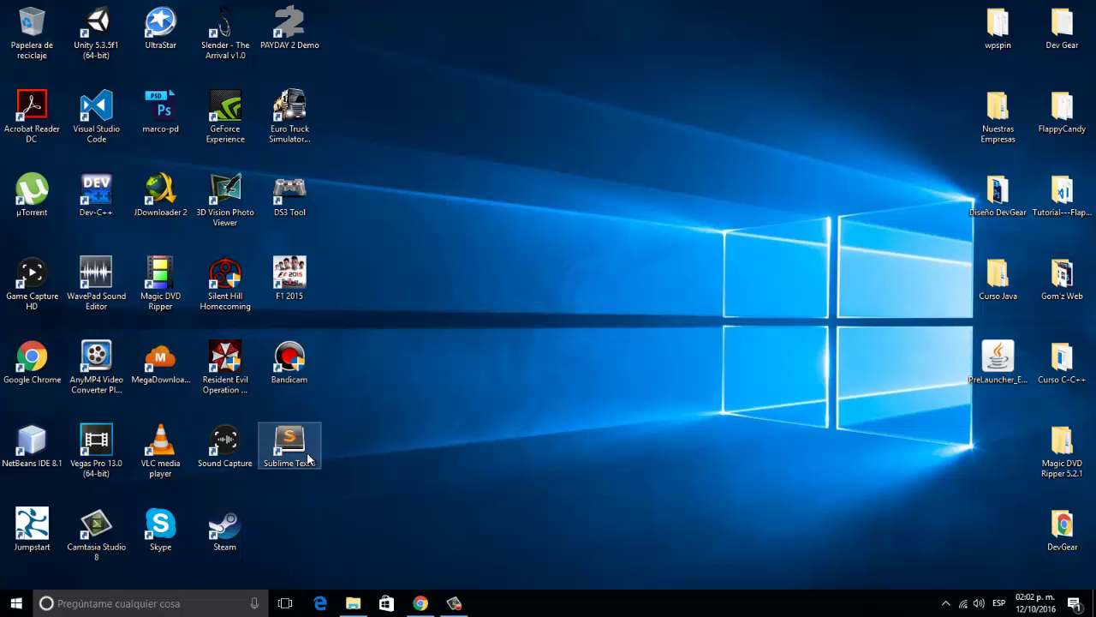
Run AtomSetup from the Downloads folder, allow the file to execute, and minimize the folder window
left_click(356, 603)
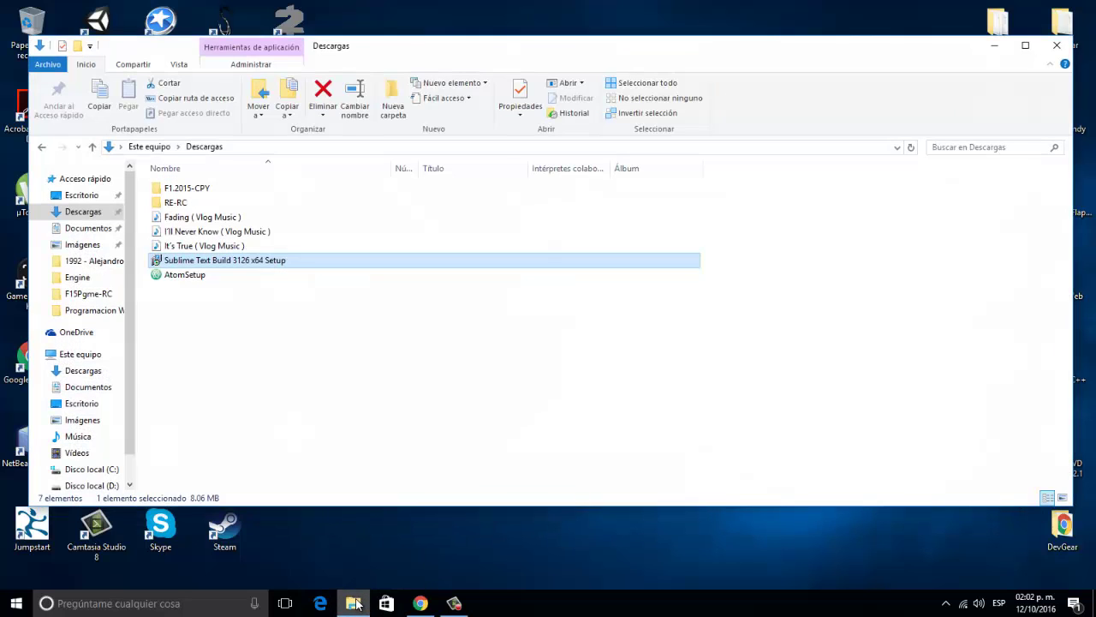
left_click(295, 393)
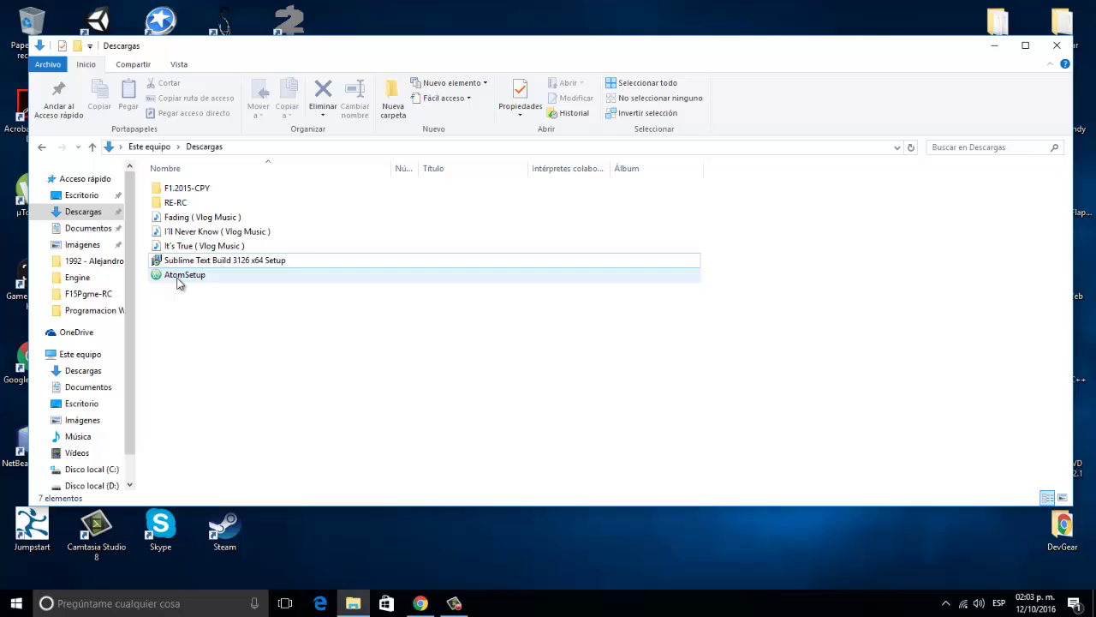
double_click(179, 276)
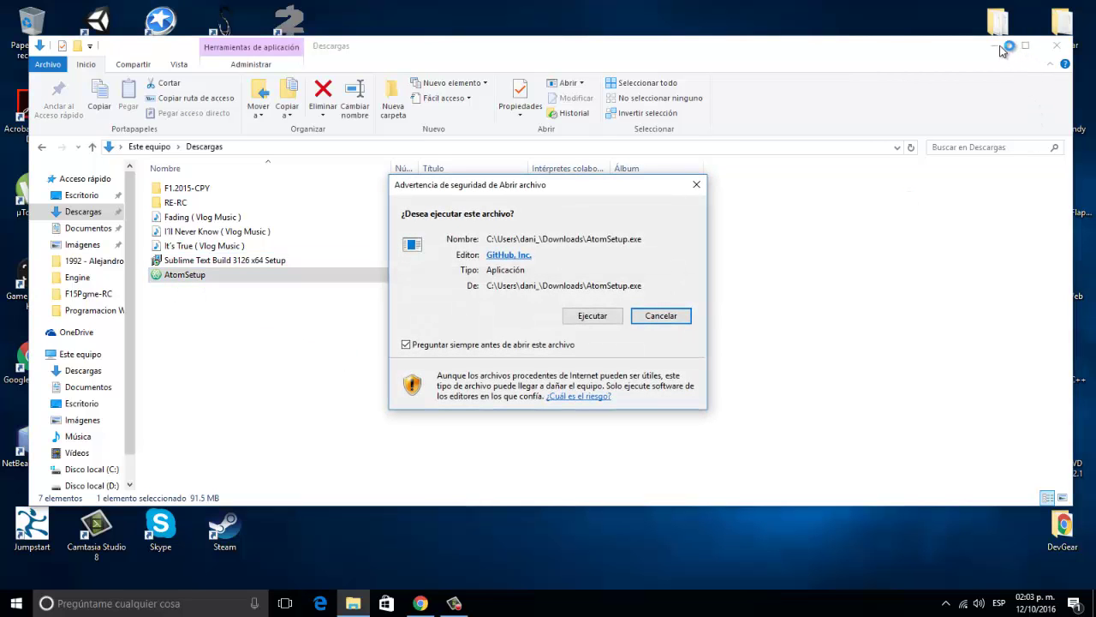
left_click(591, 319)
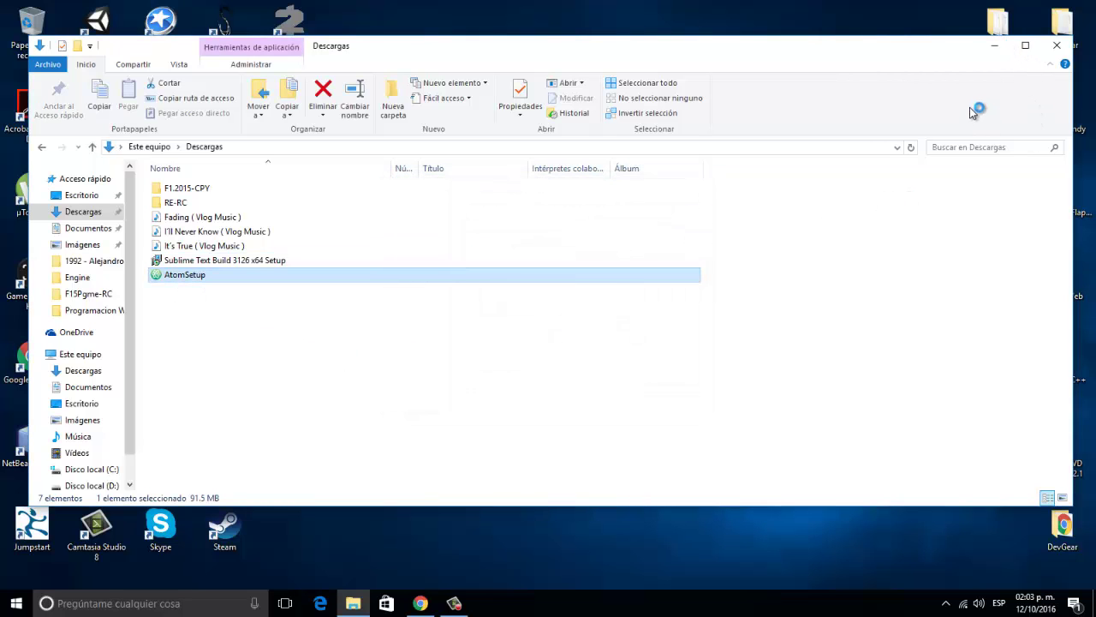
left_click(995, 47)
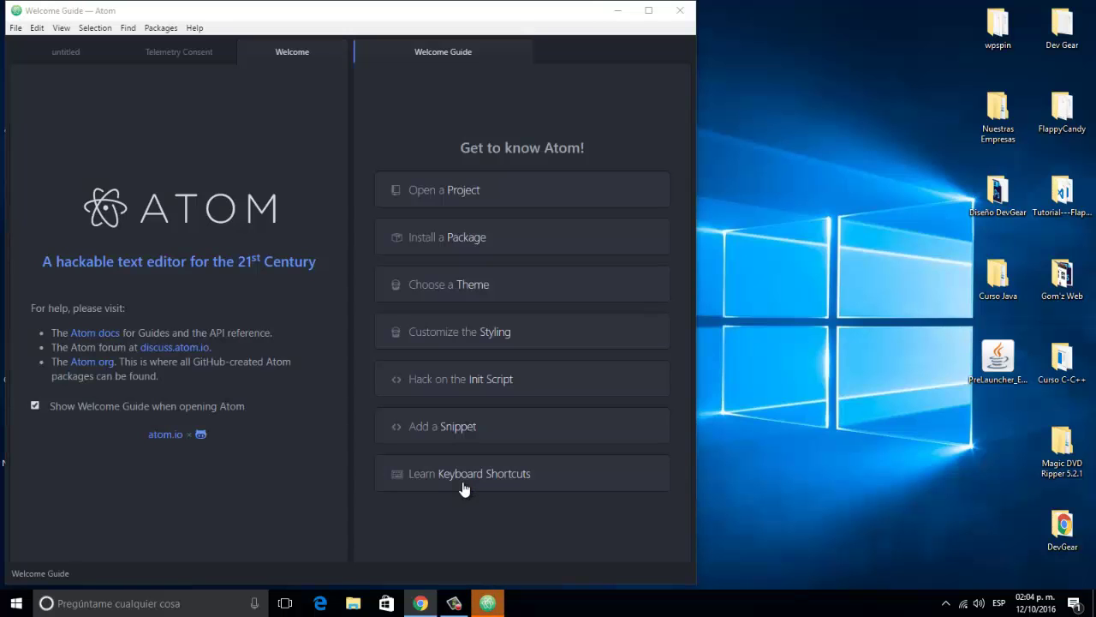
Move the Atom window toward the screen centre, disable showing the Welcome Guide when opening Atom, and view the Telemetry Consent page
left_click_drag(398, 14, 572, 22)
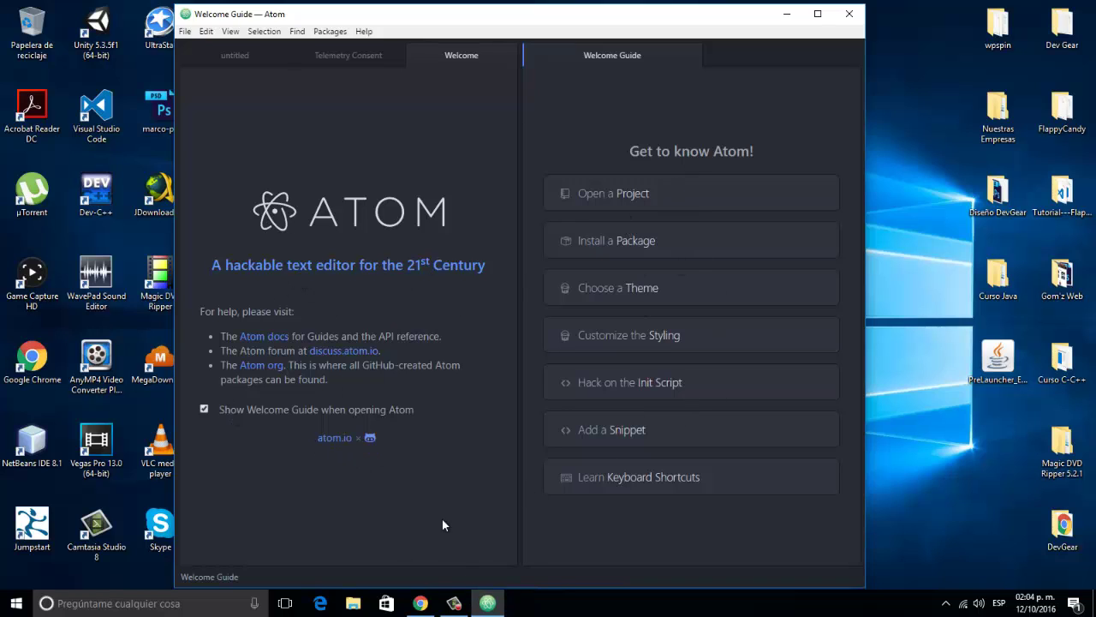
left_click(206, 408)
left_click(233, 57)
left_click(347, 60)
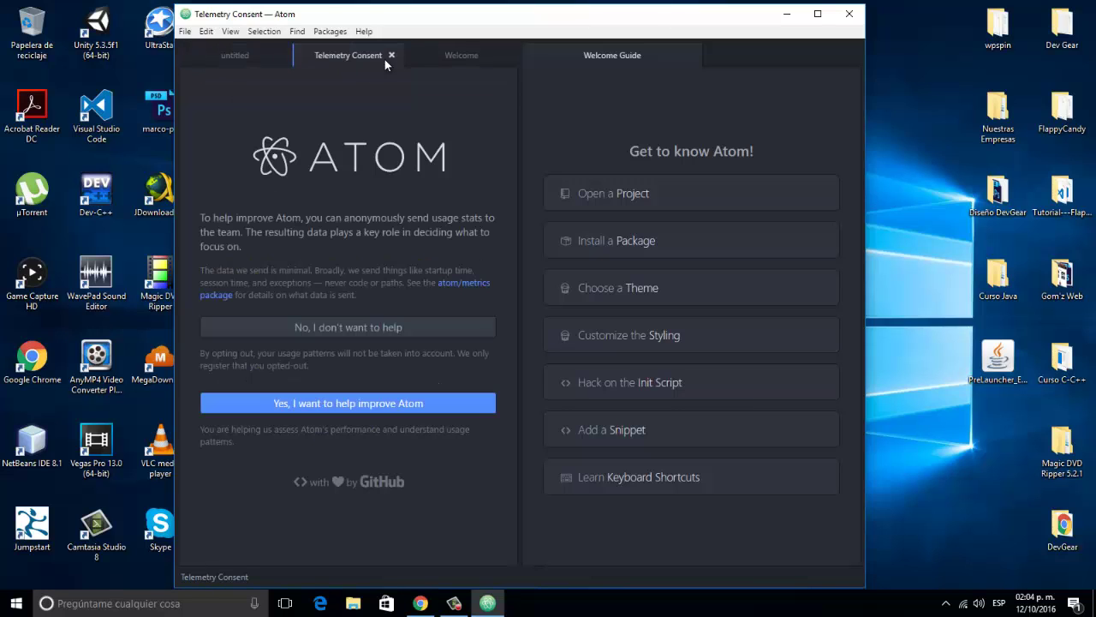
Try out the untitled file in Atom with sample text starting with "codigo", erase it all, and minimize Atom
left_click(245, 49)
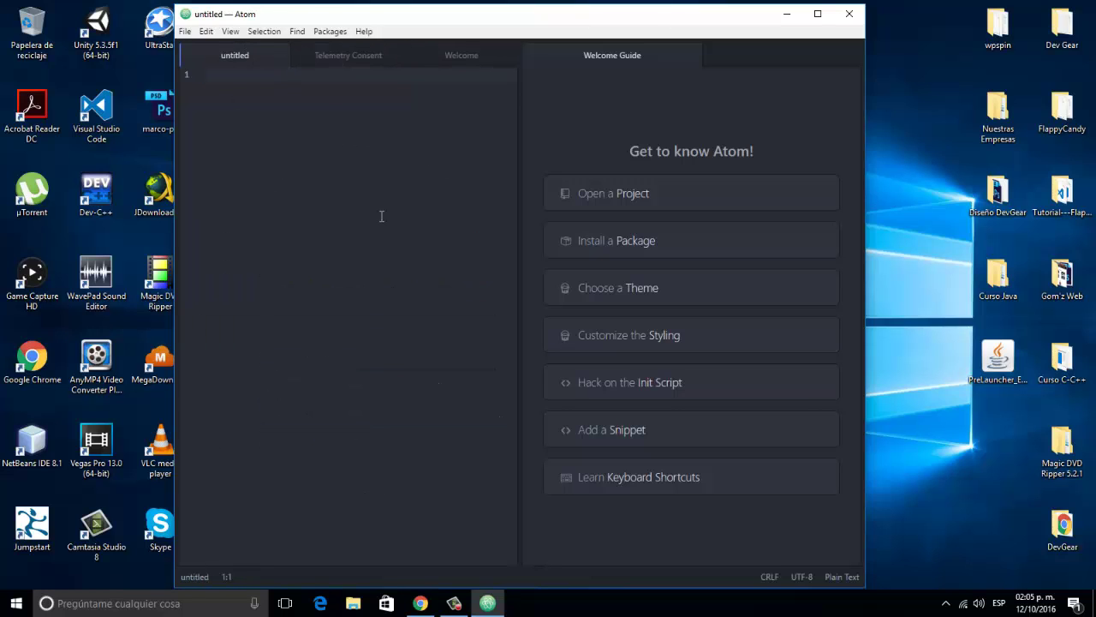
type("codigo kjhjhfhngkoh")
key("BackSpace")
key("BackSpace")
key("BackSpace")
key("BackSpace")
key("BackSpace")
key("BackSpace")
key("BackSpace")
key("BackSpace")
key("BackSpace")
key("BackSpace")
key("BackSpace")
key("BackSpace")
key("BackSpace")
key("BackSpace")
key("BackSpace")
key("BackSpace")
key("BackSpace")
key("BackSpace")
key("BackSpace")
left_click(788, 24)
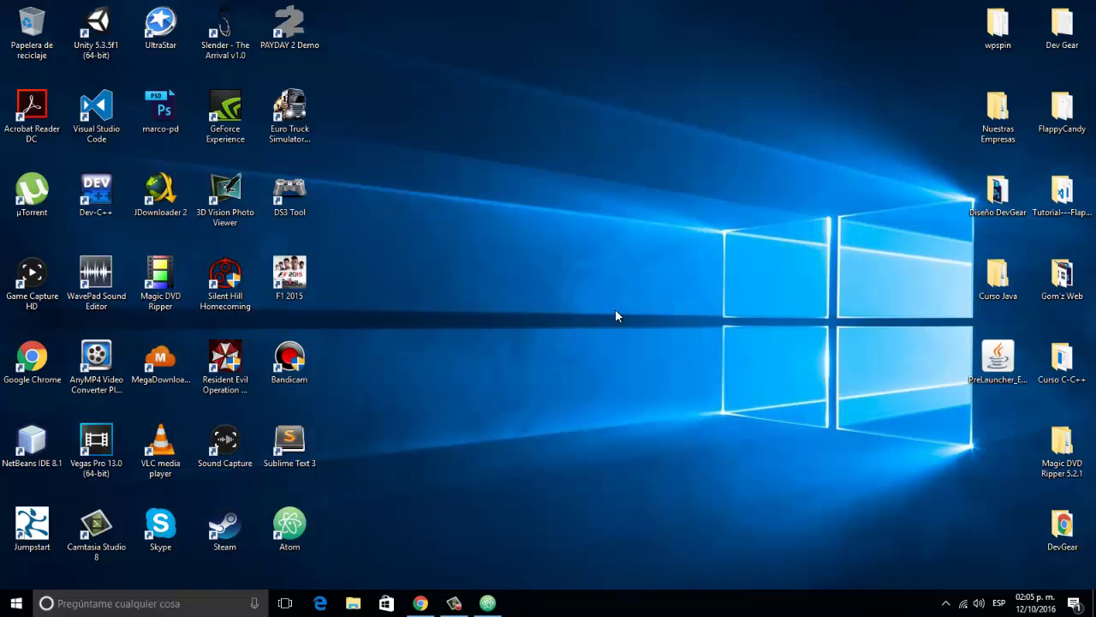
Open Sublime Text 3 from its desktop shortcut, enlarge its window to most of the screen and reposition it slightly higher
left_click(313, 463)
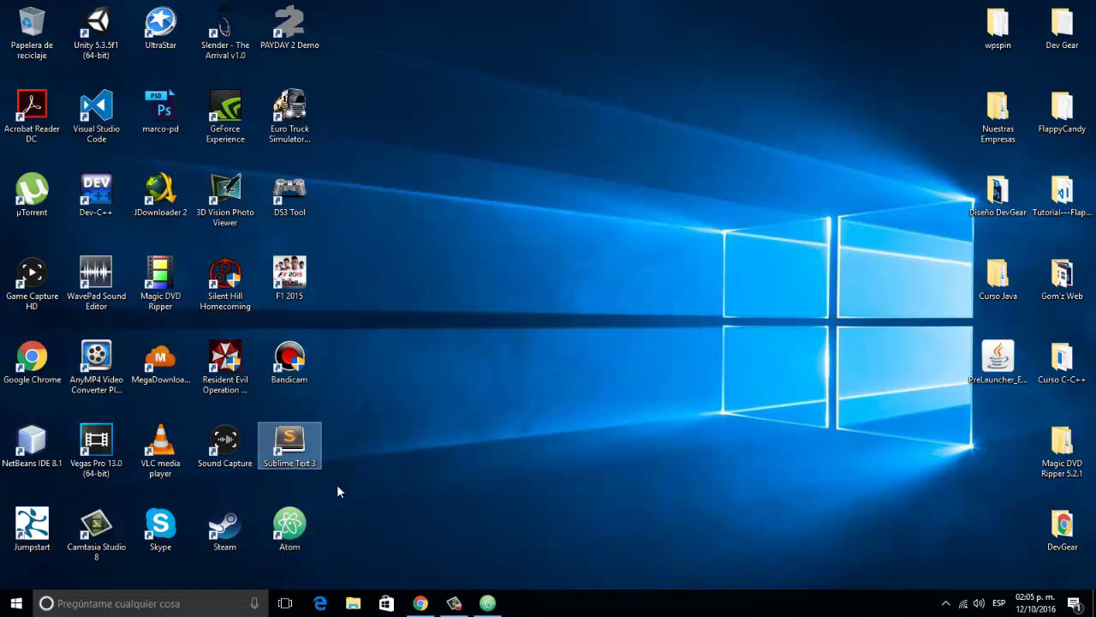
key("Return")
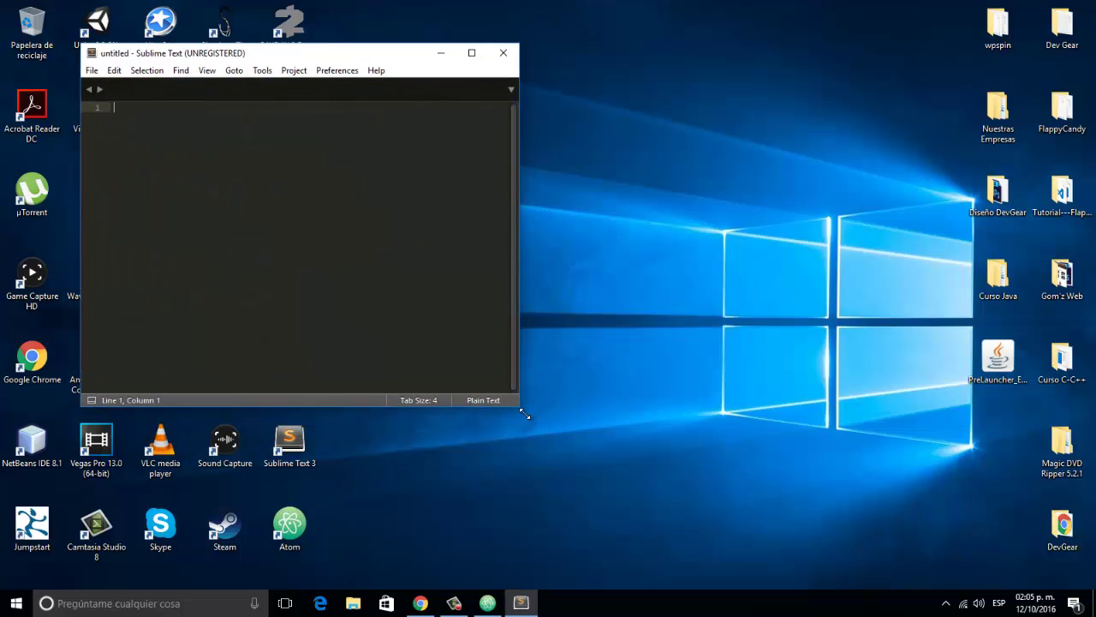
left_click_drag(525, 414, 946, 574)
left_click_drag(677, 65, 732, 52)
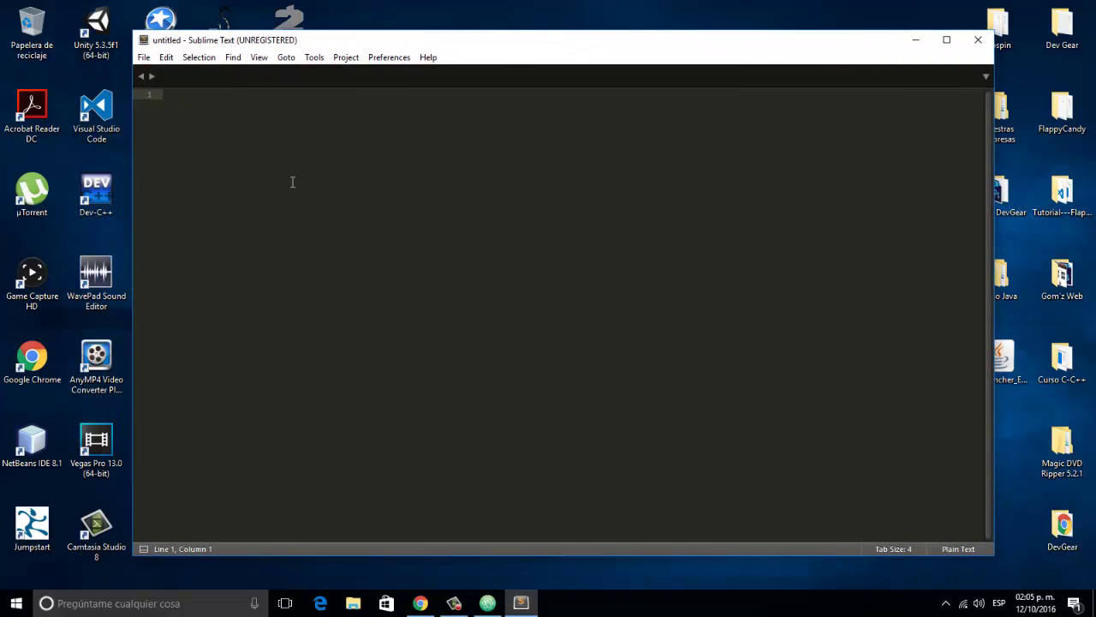
Write an opening <html> tag and a closing </html> tag separated by three blank lines, and close Sublime Text
type("<")
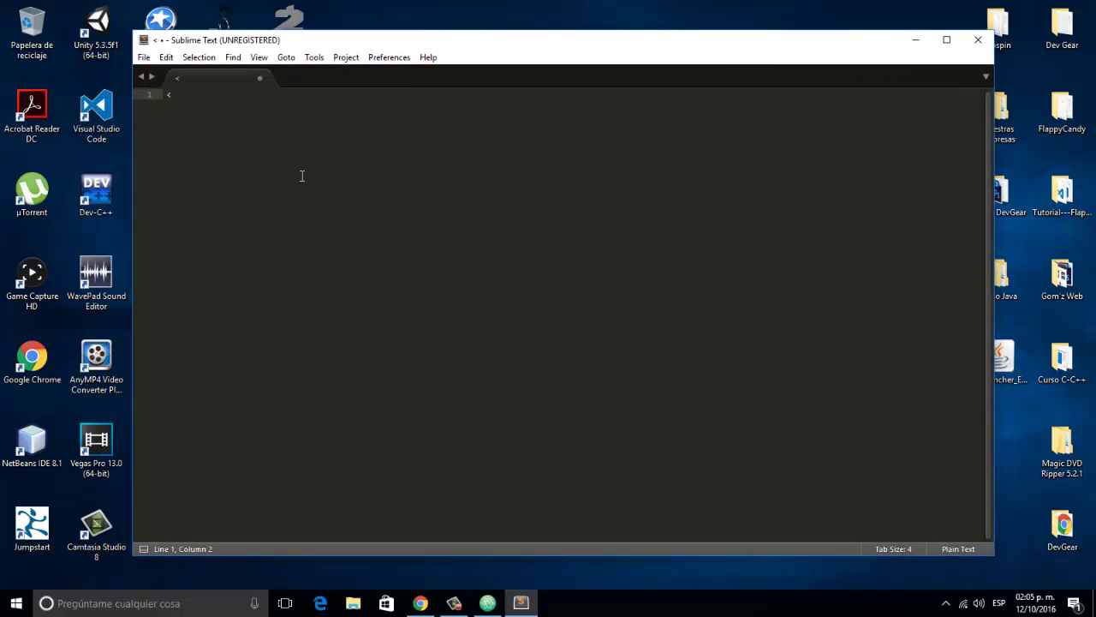
type("Ht")
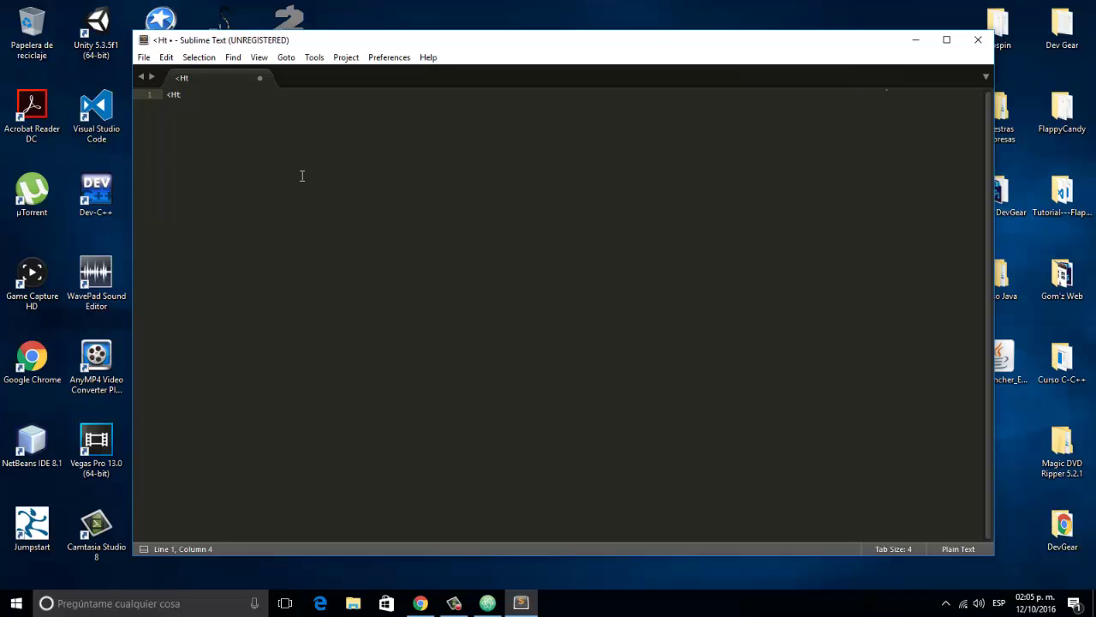
key("BackSpace")
key("BackSpace")
type("html")
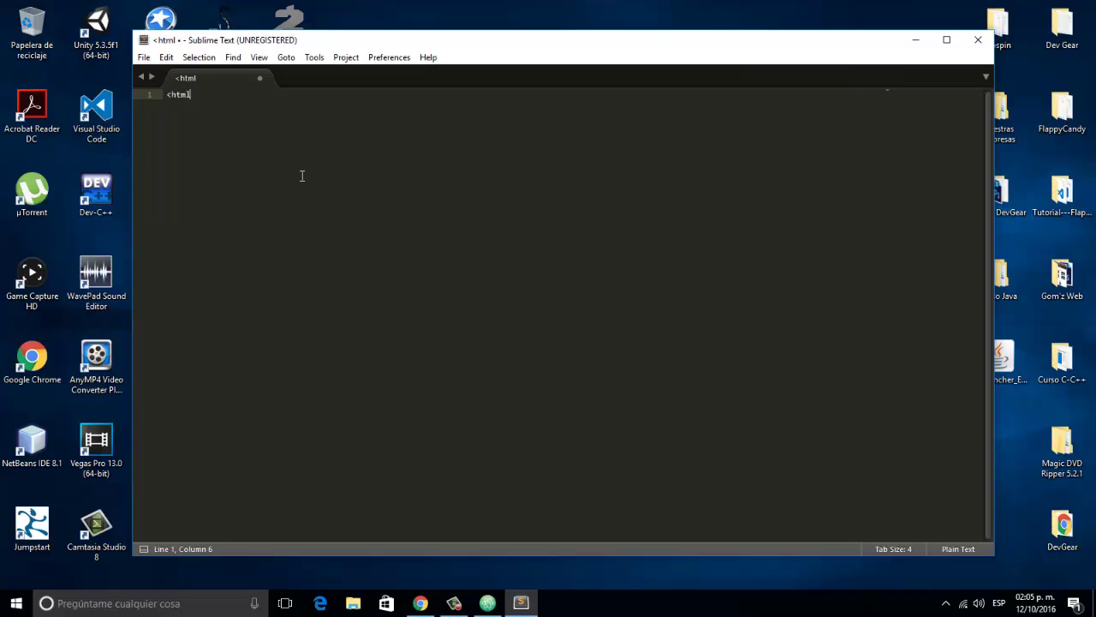
type(">")
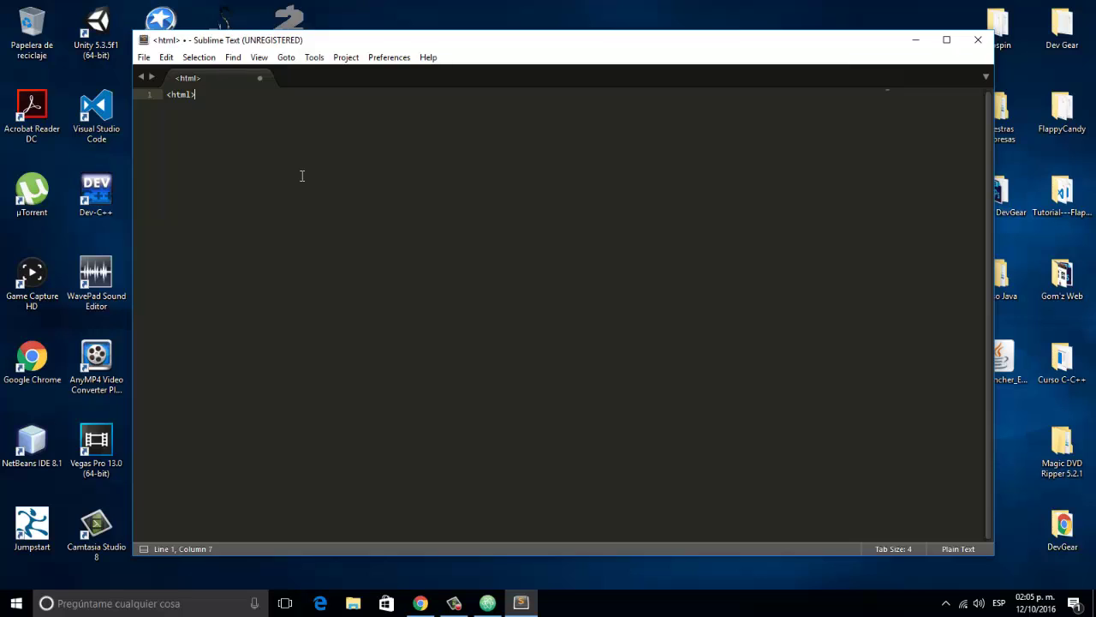
key("Return")
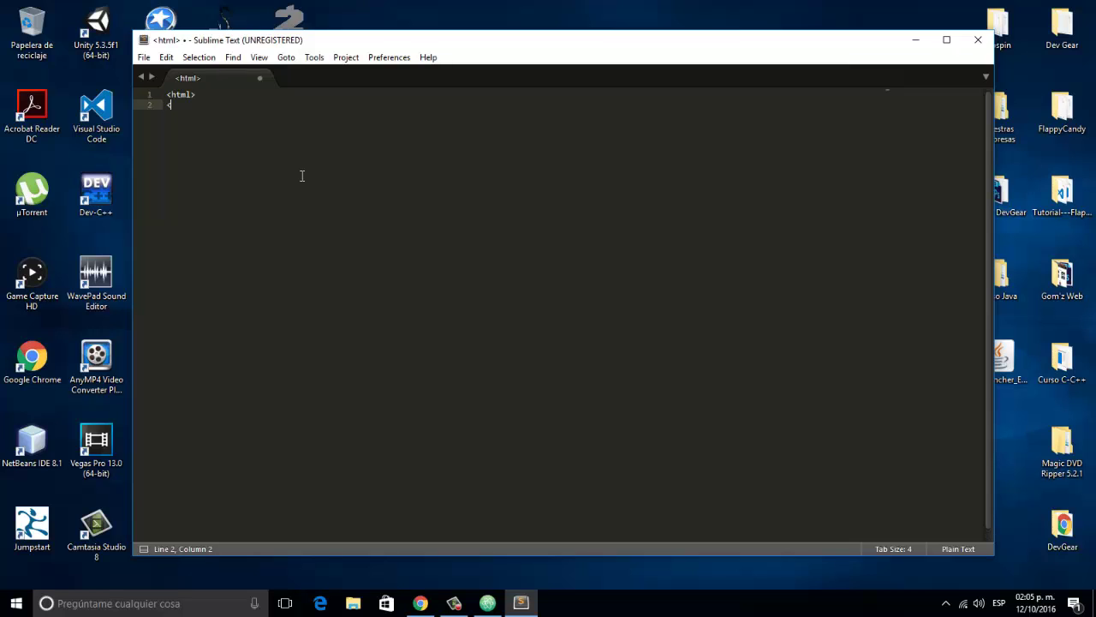
type("</html")
key("Up")
key("Return")
key("Return")
key("Return")
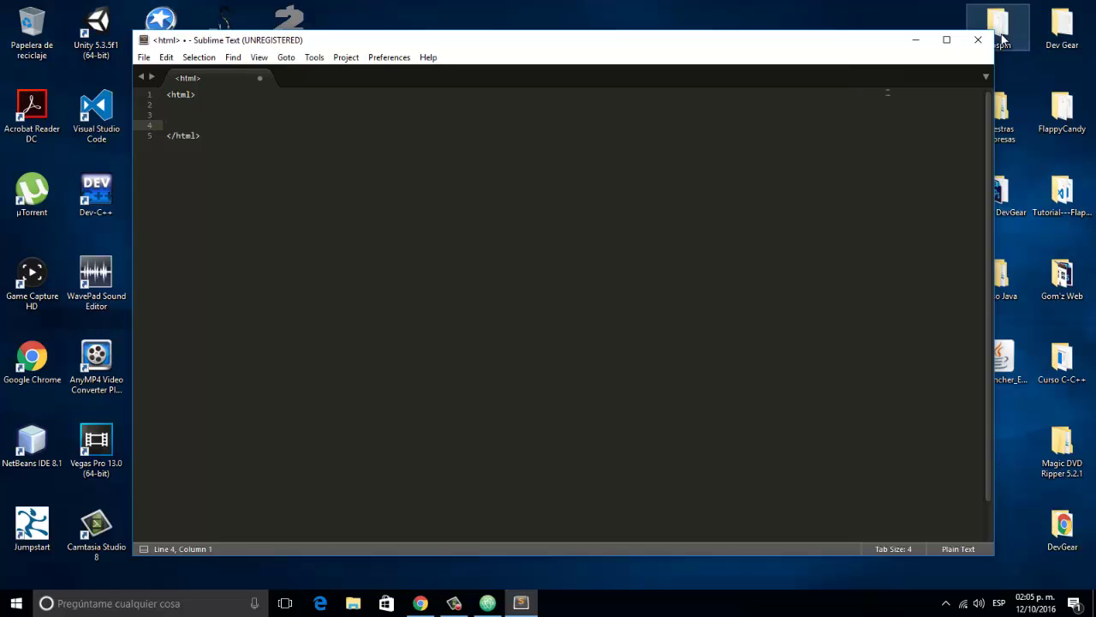
key("Down")
key("End")
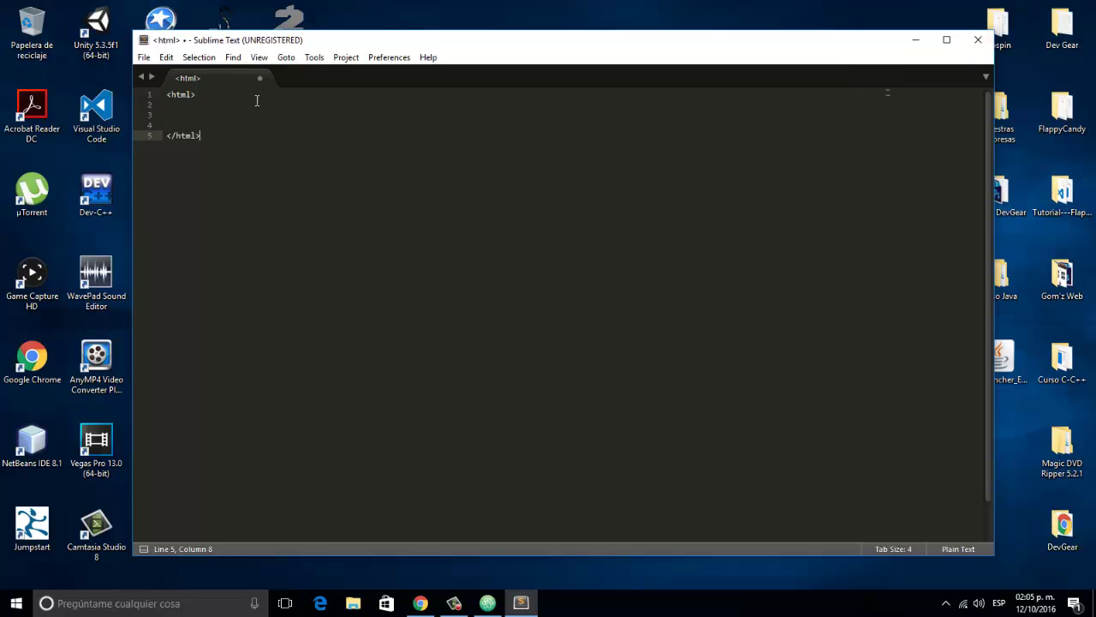
left_click(978, 39)
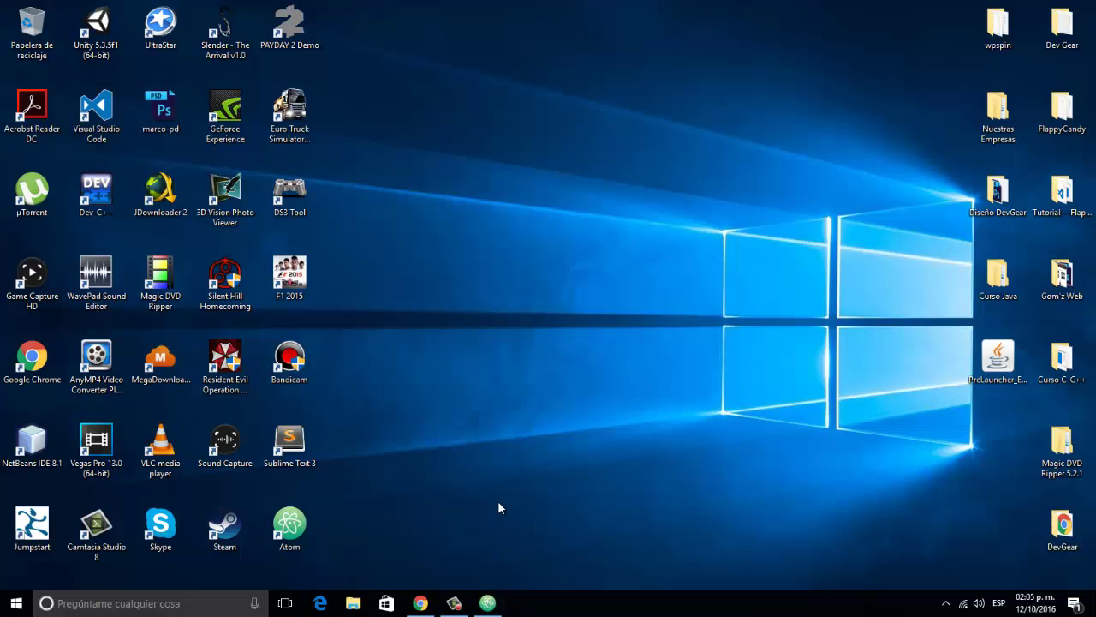
Bring up Atom from its desktop shortcut and look through its Telemetry Consent, Welcome and untitled pages
double_click(290, 524)
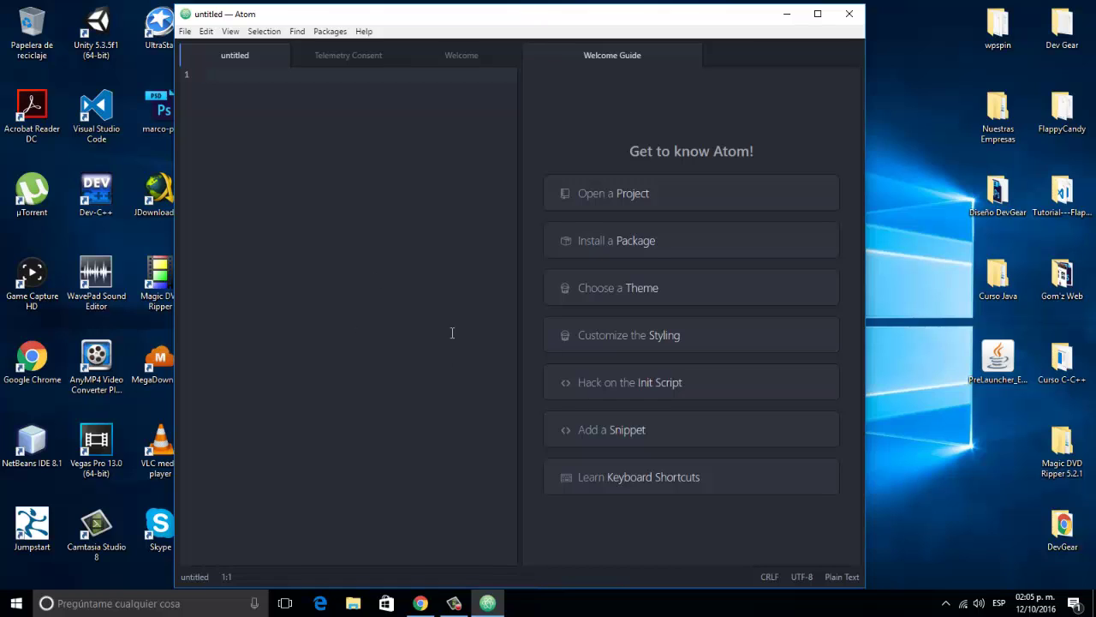
left_click(370, 54)
left_click(452, 60)
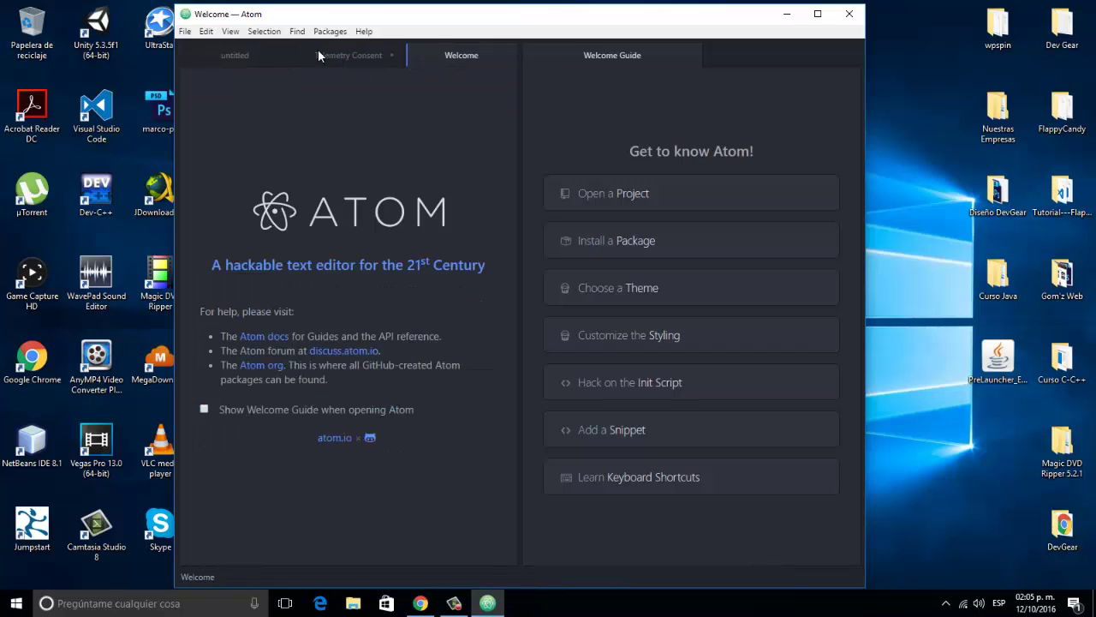
left_click(249, 50)
Close Atom and relaunch it from its desktop shortcut
left_click(849, 14)
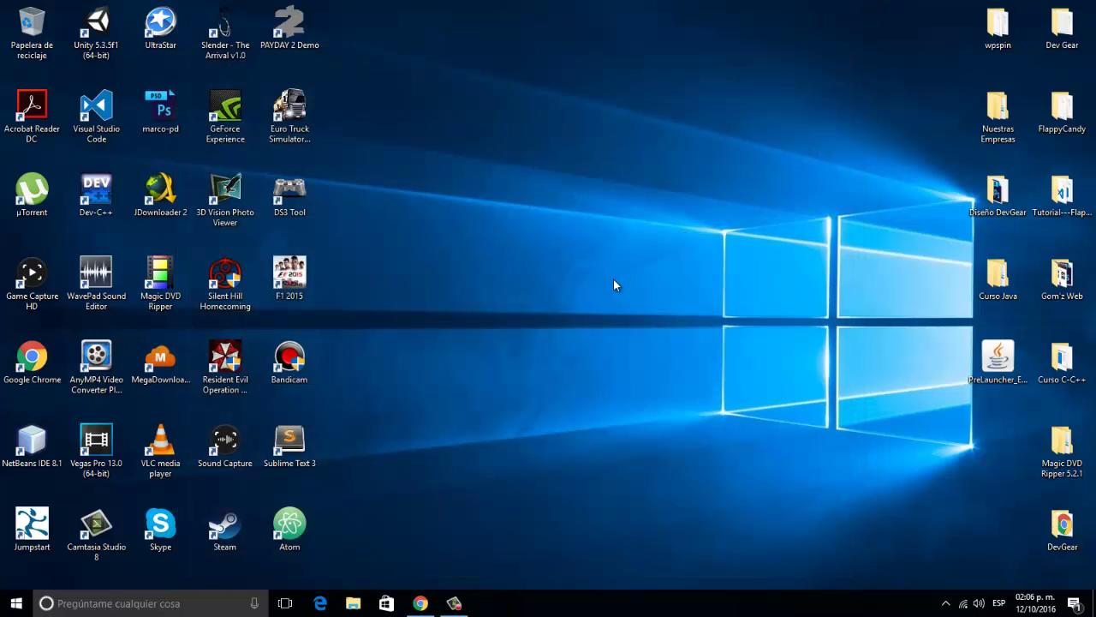
double_click(291, 535)
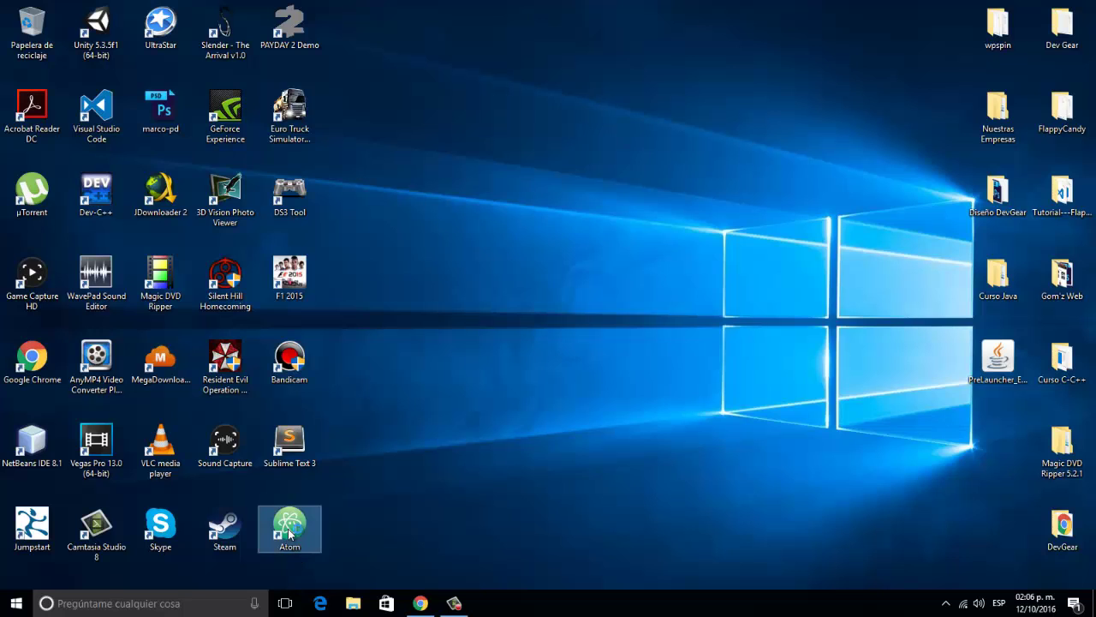